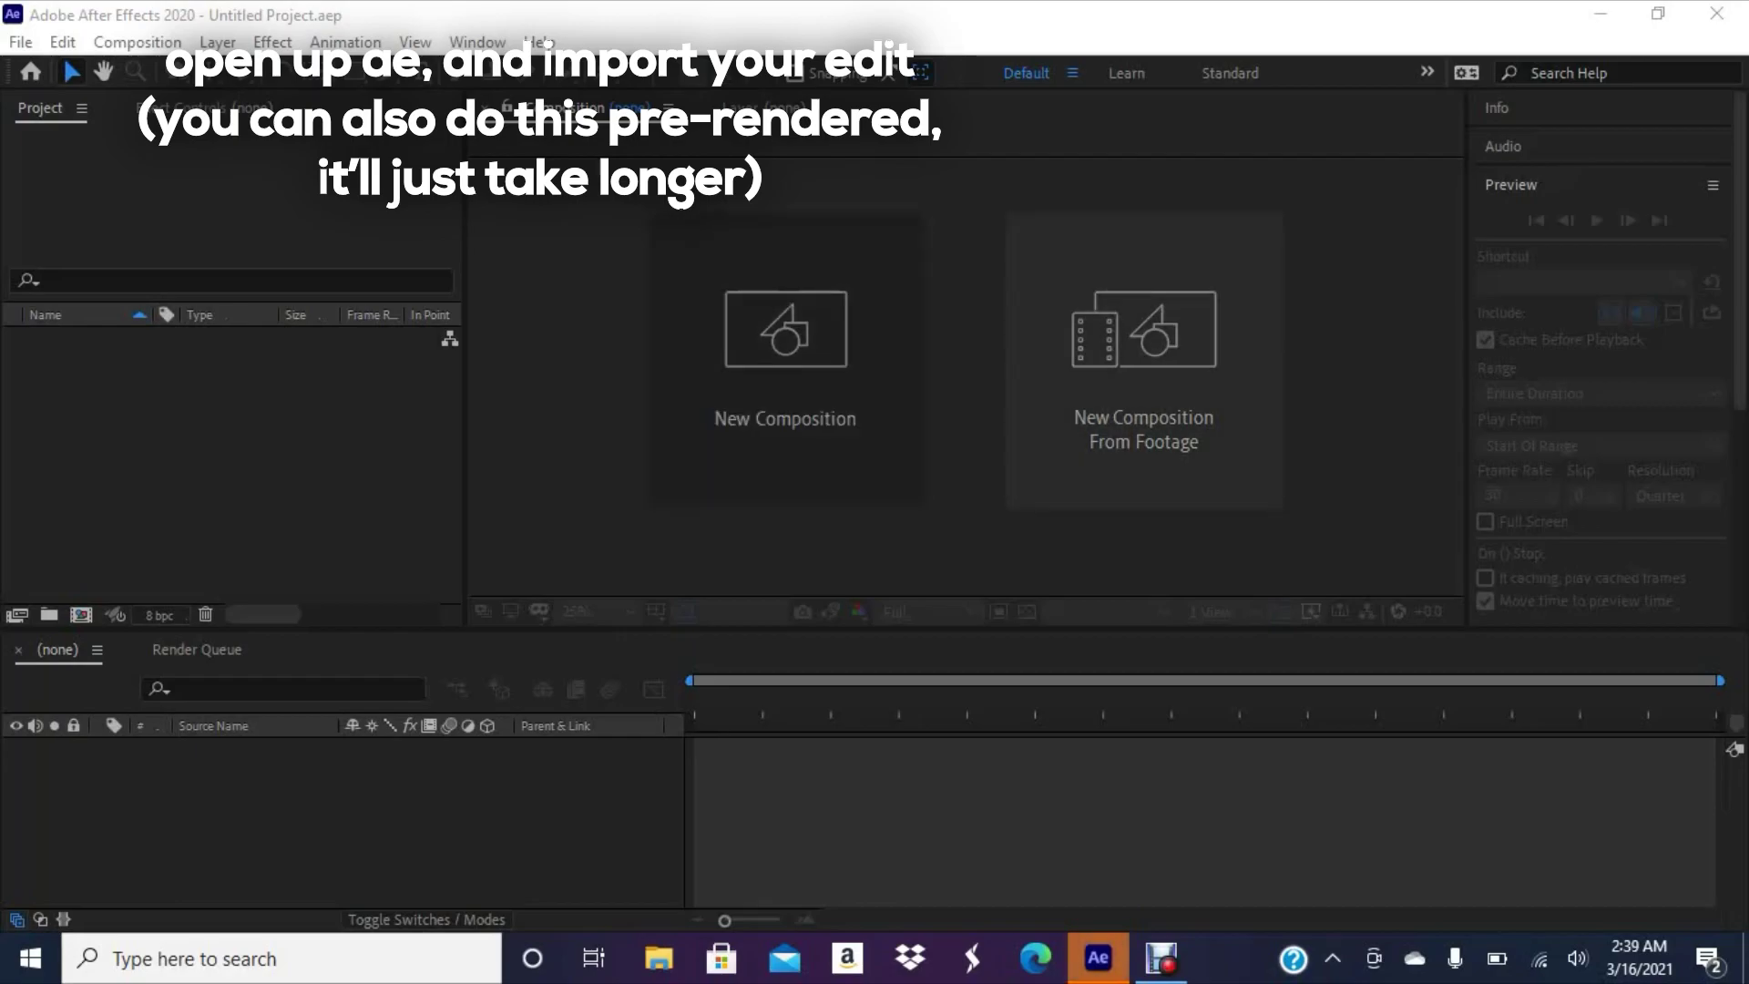
- Import VideoStar (25).mov from Downloads as a new composition and scrub to a later frame
key("ctrl+i")
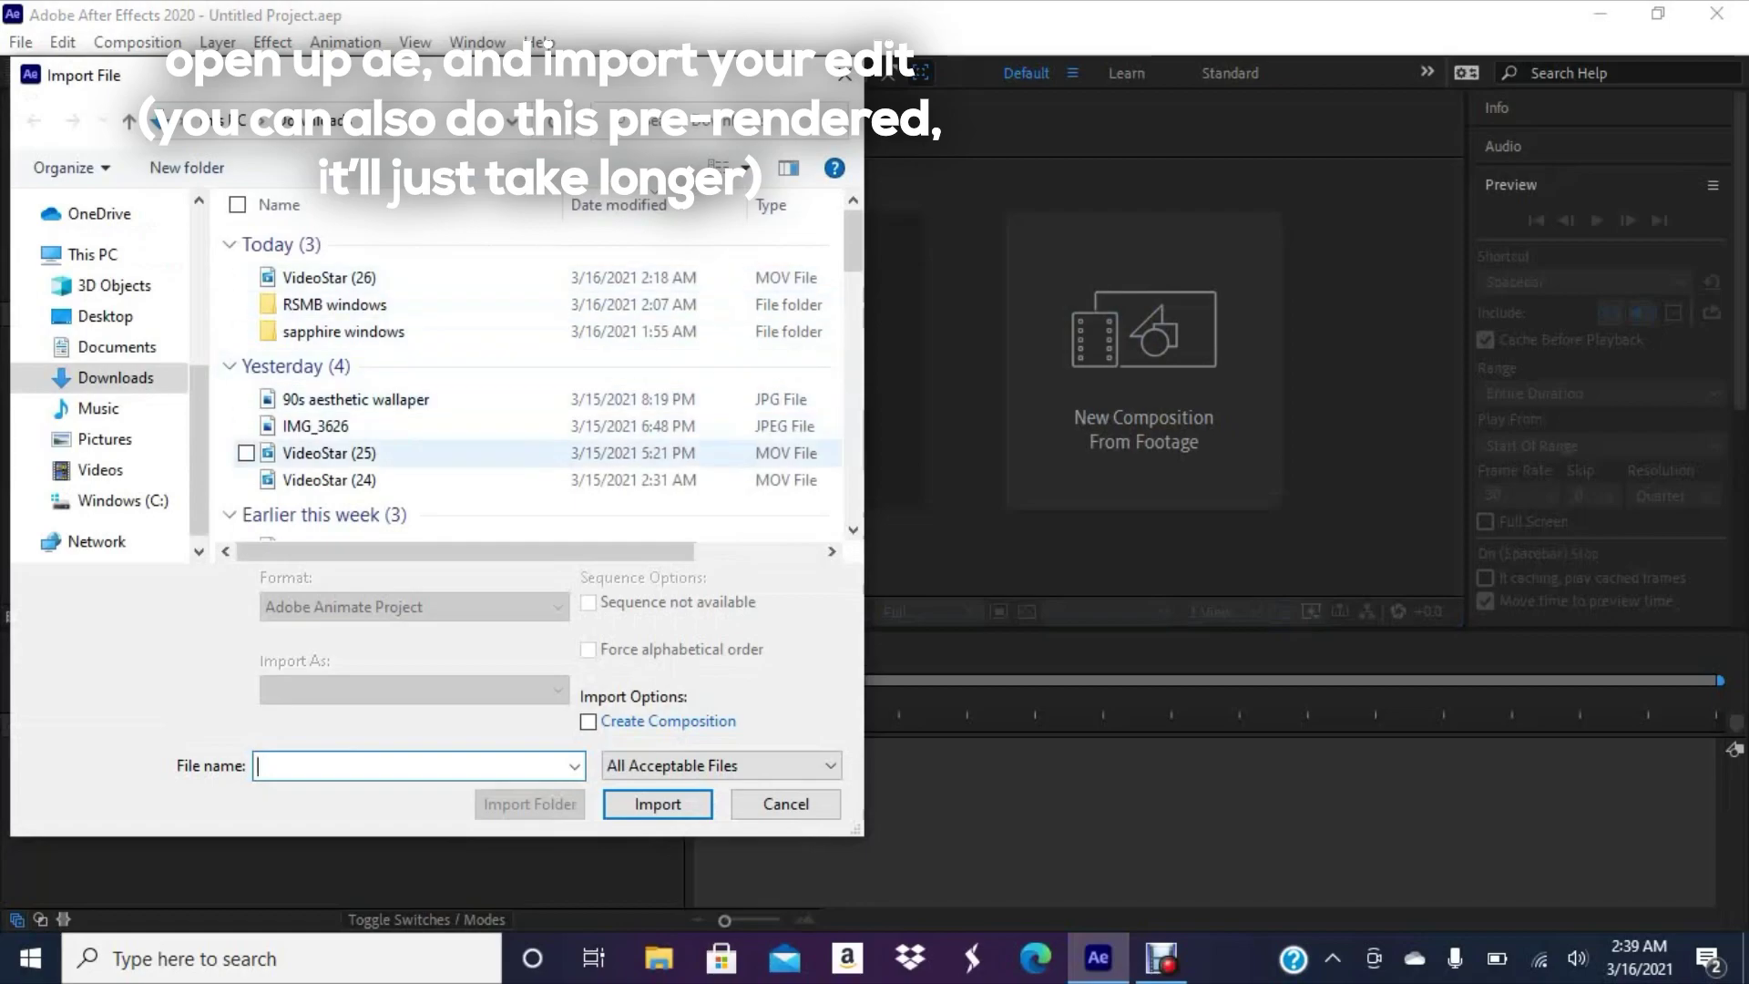
left_click(328, 453)
left_click(588, 721)
left_click(657, 803)
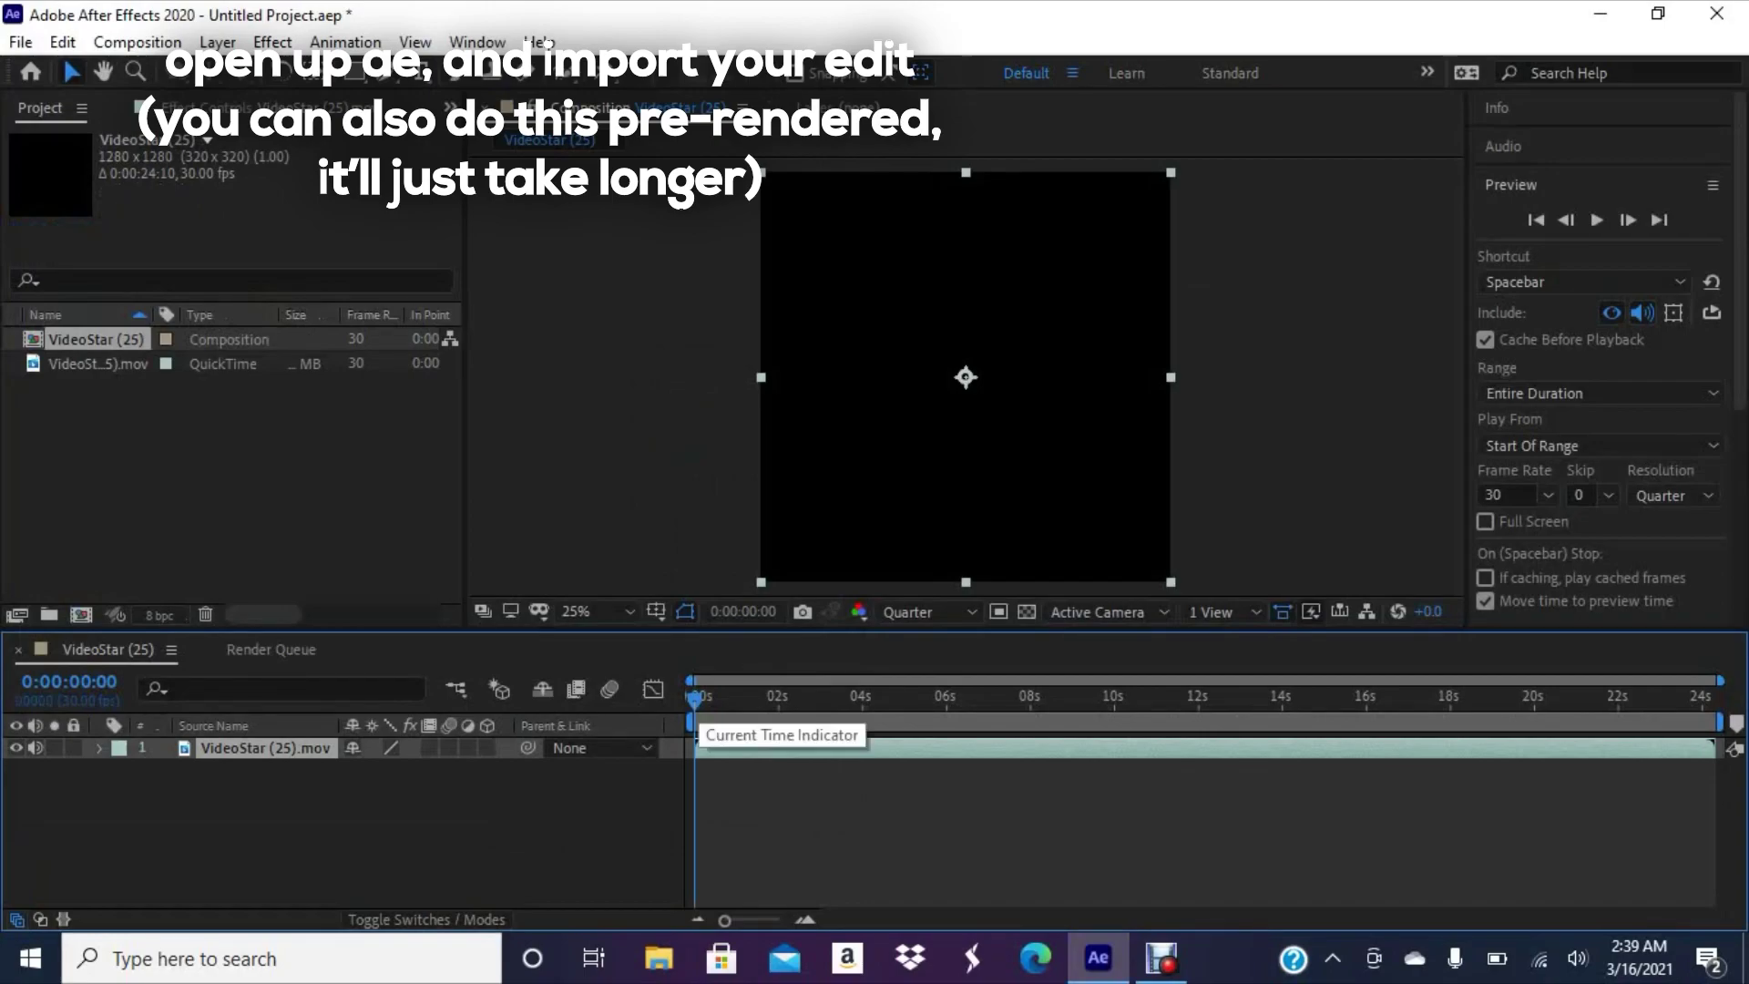
mouse_move(696, 698)
left_mouse_down()
mouse_move(865, 699)
mouse_move(819, 699)
left_mouse_up()
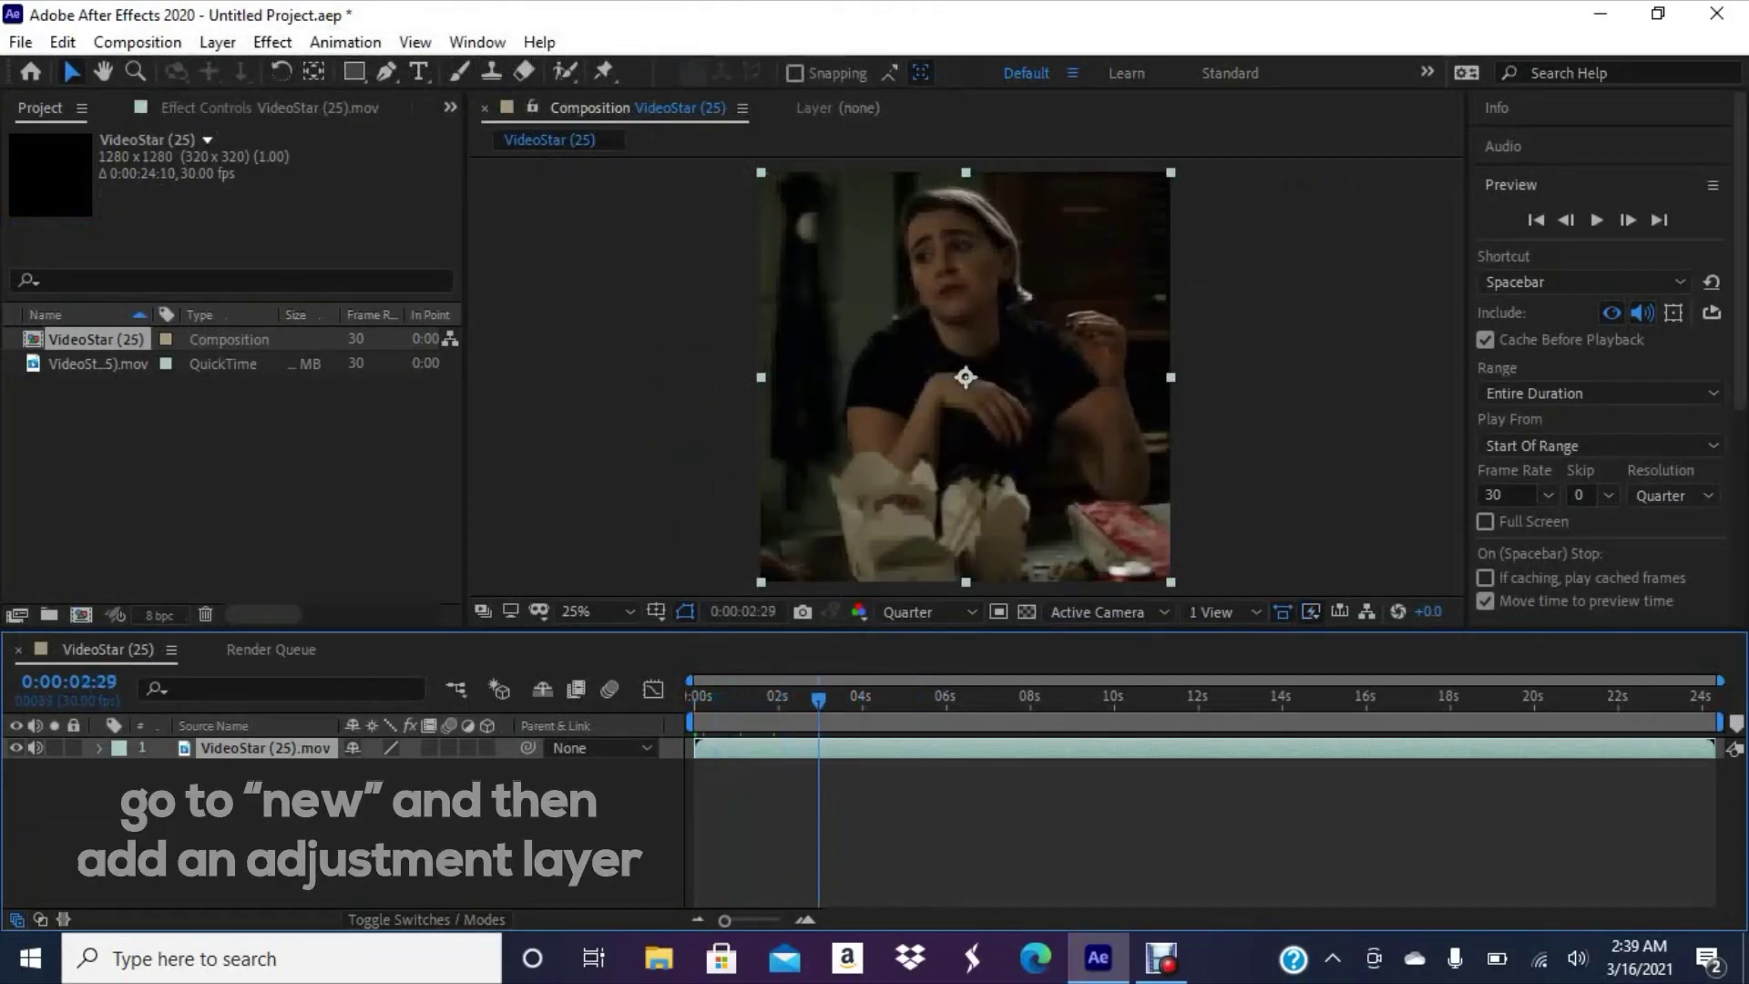
- Add a new adjustment layer to the VideoStar (25) composition
left_click(217, 42)
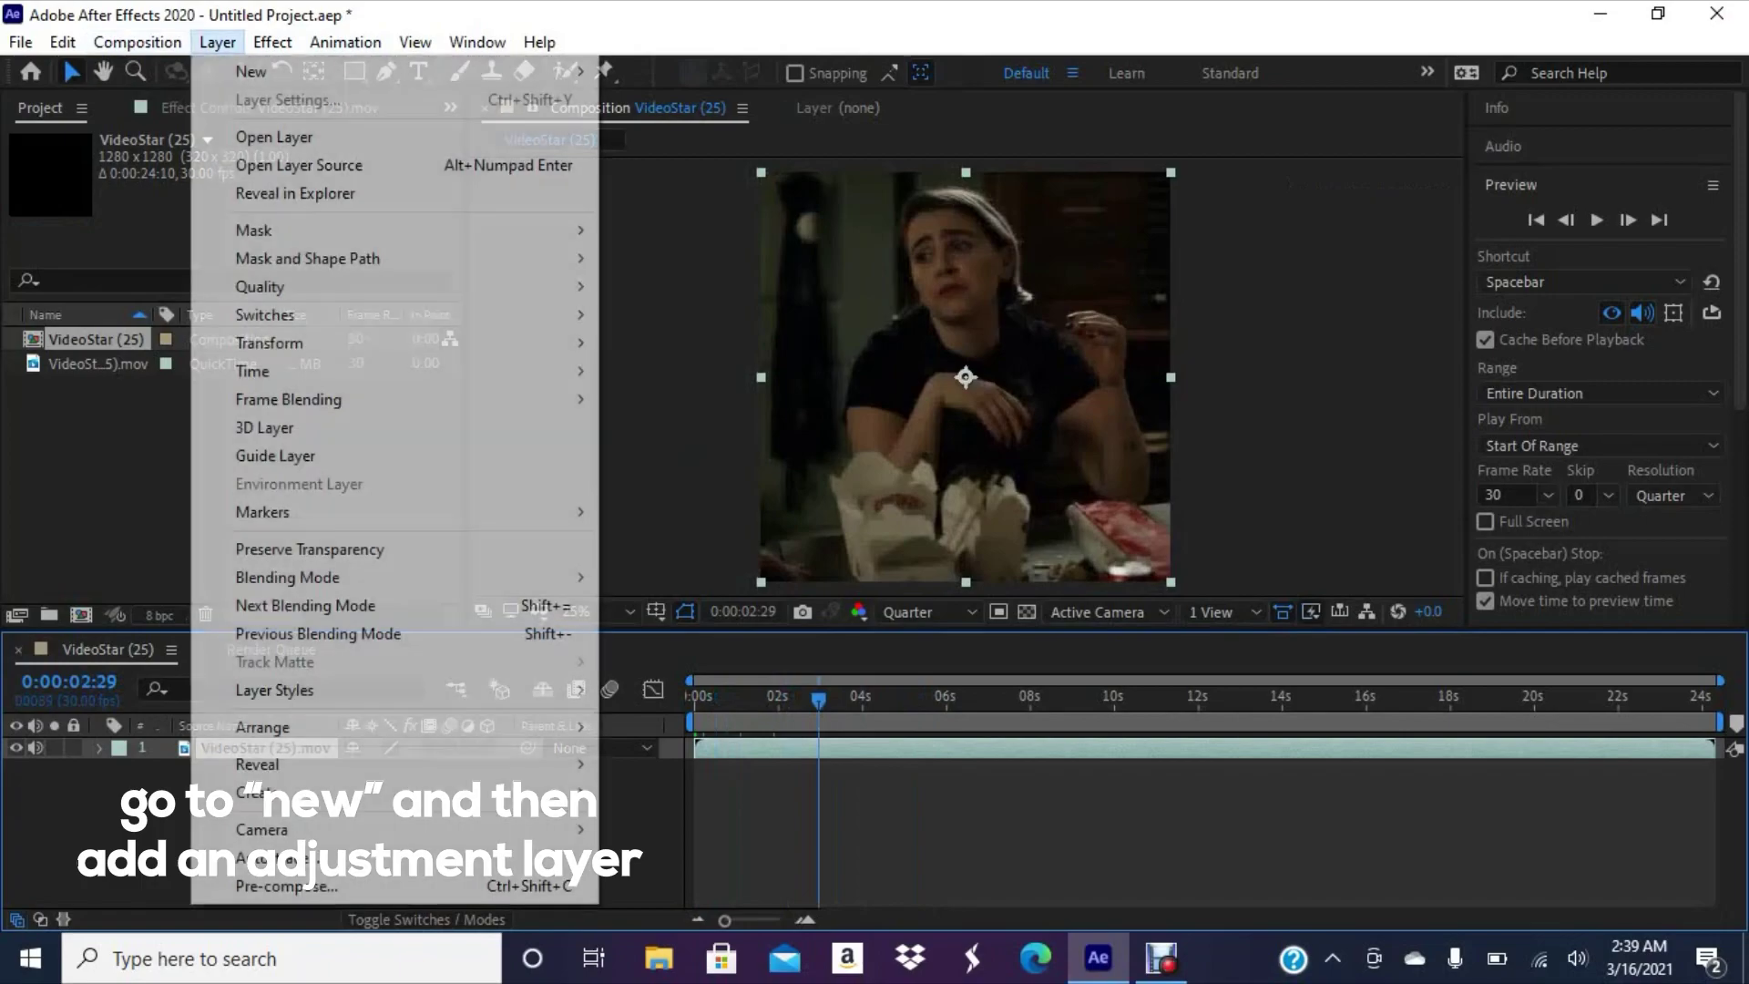
mouse_move(510, 71)
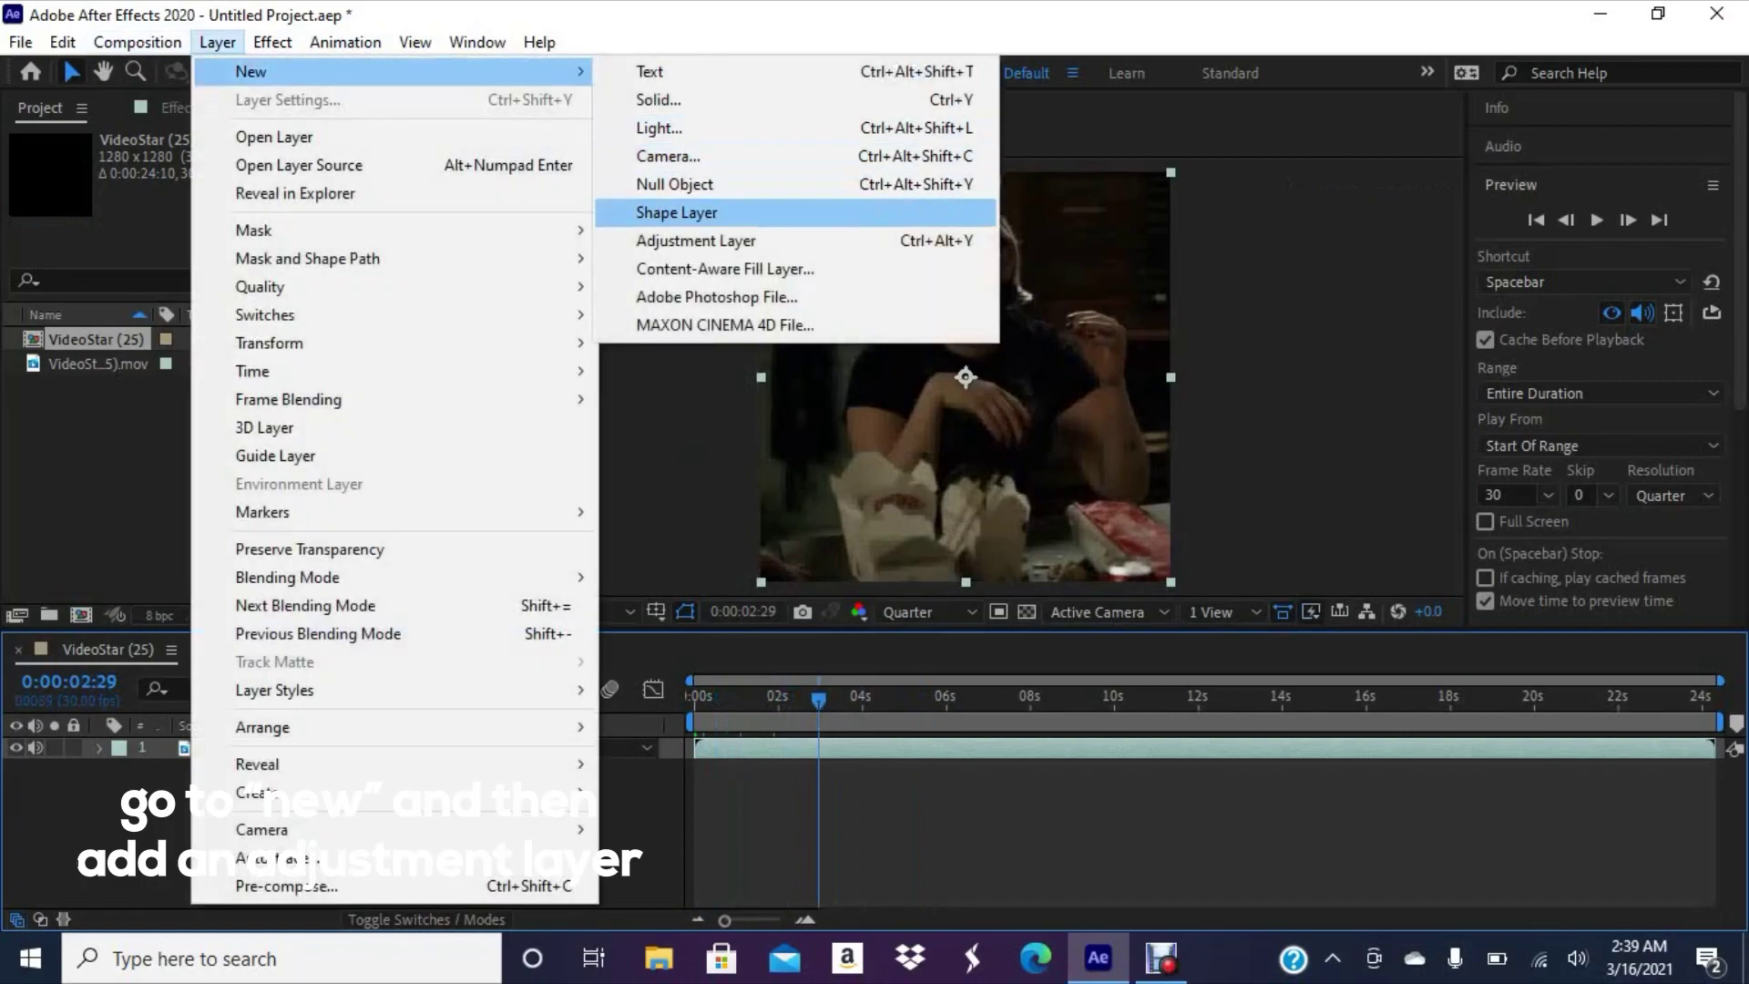
left_click(696, 241)
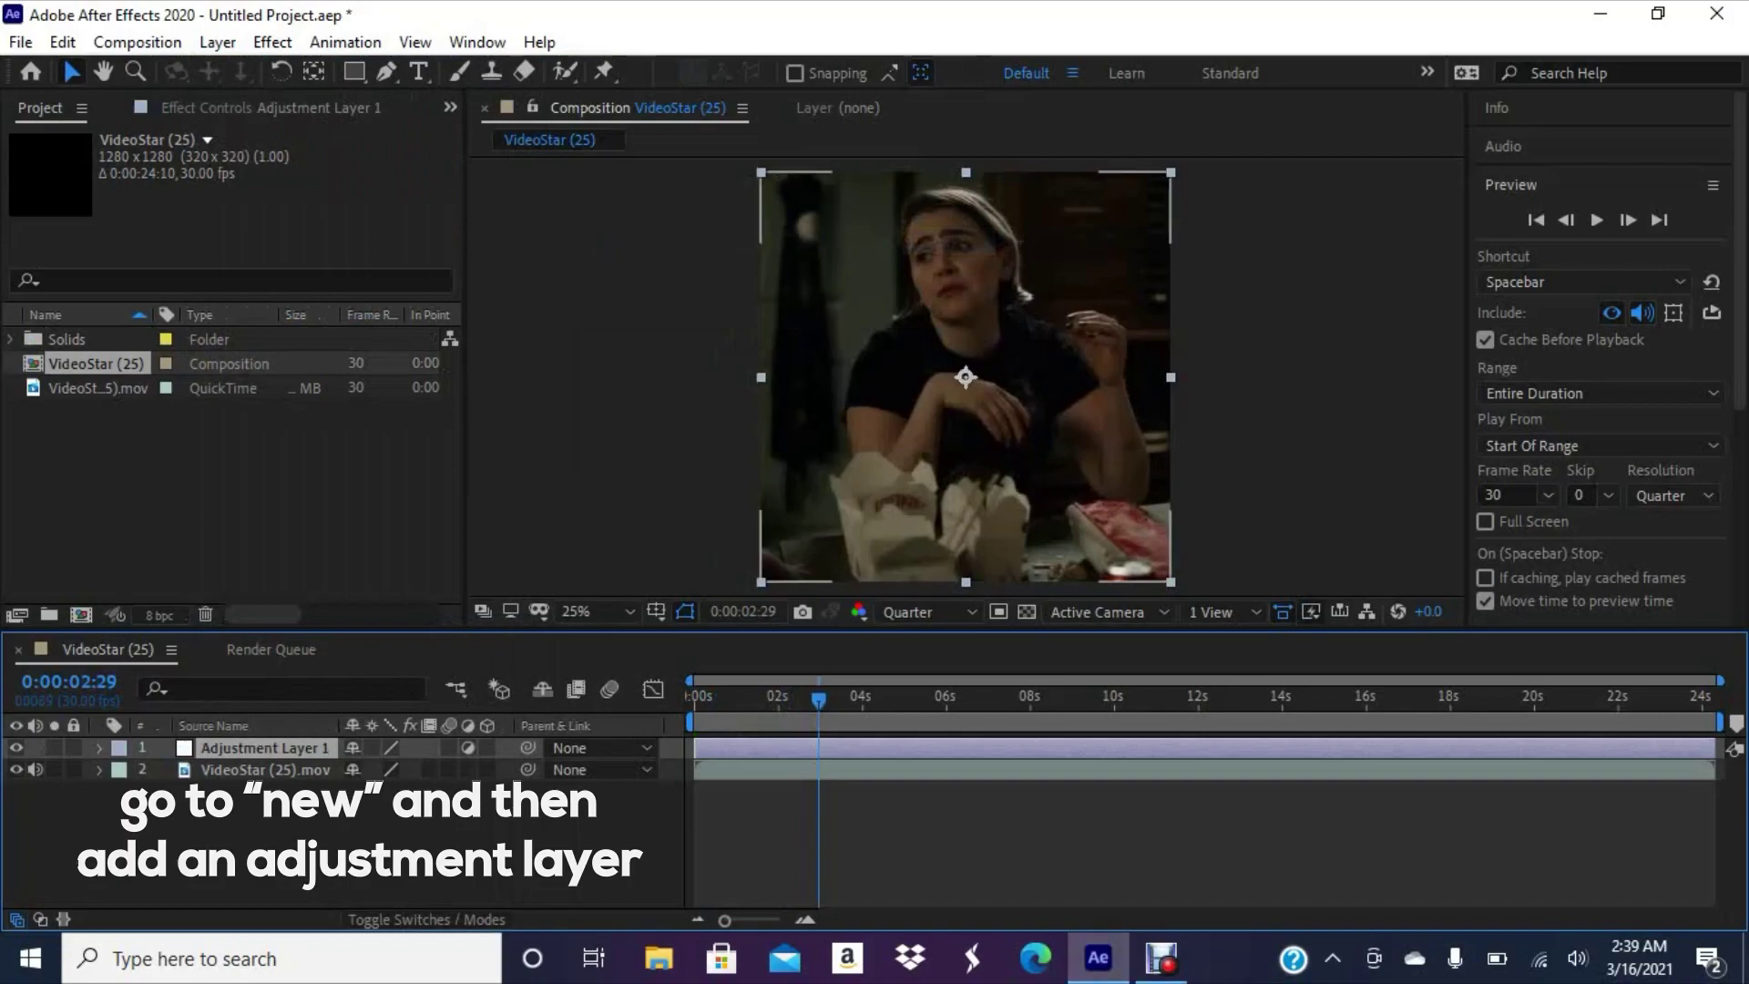
- Pre-compose the clip layer into VideoStar (25).mov Comp 1, moving all attributes
right_click(929, 771)
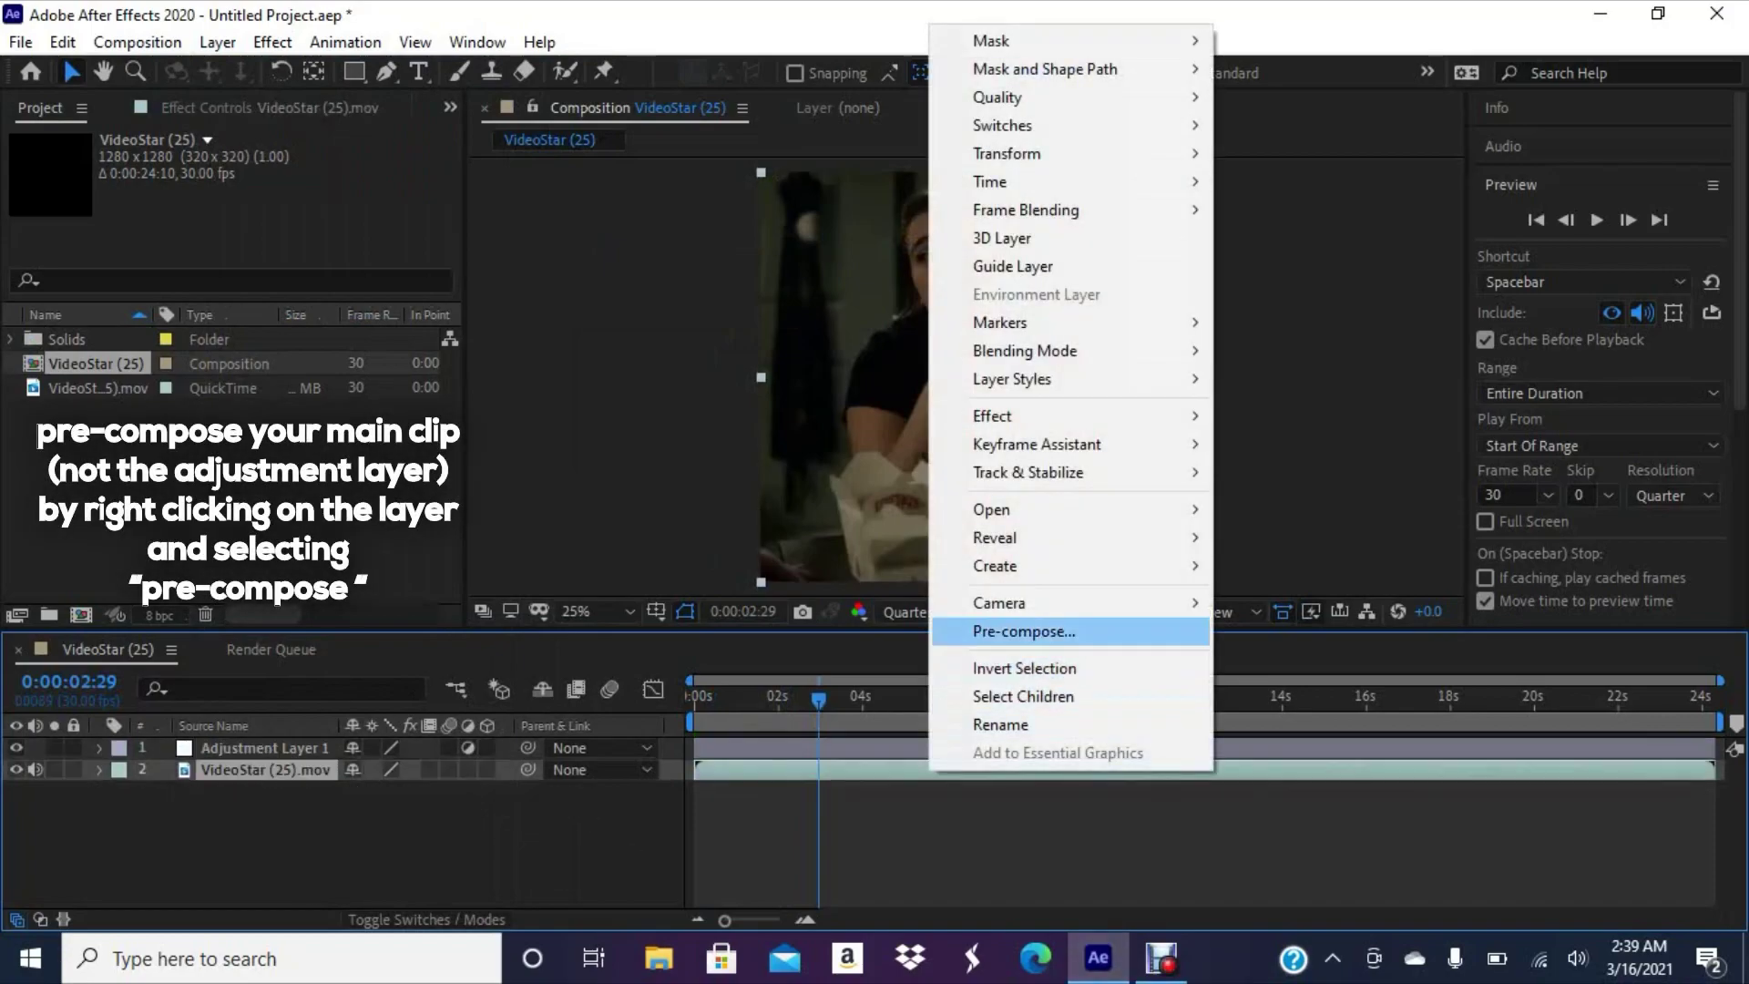
left_click(1024, 631)
left_click(658, 493)
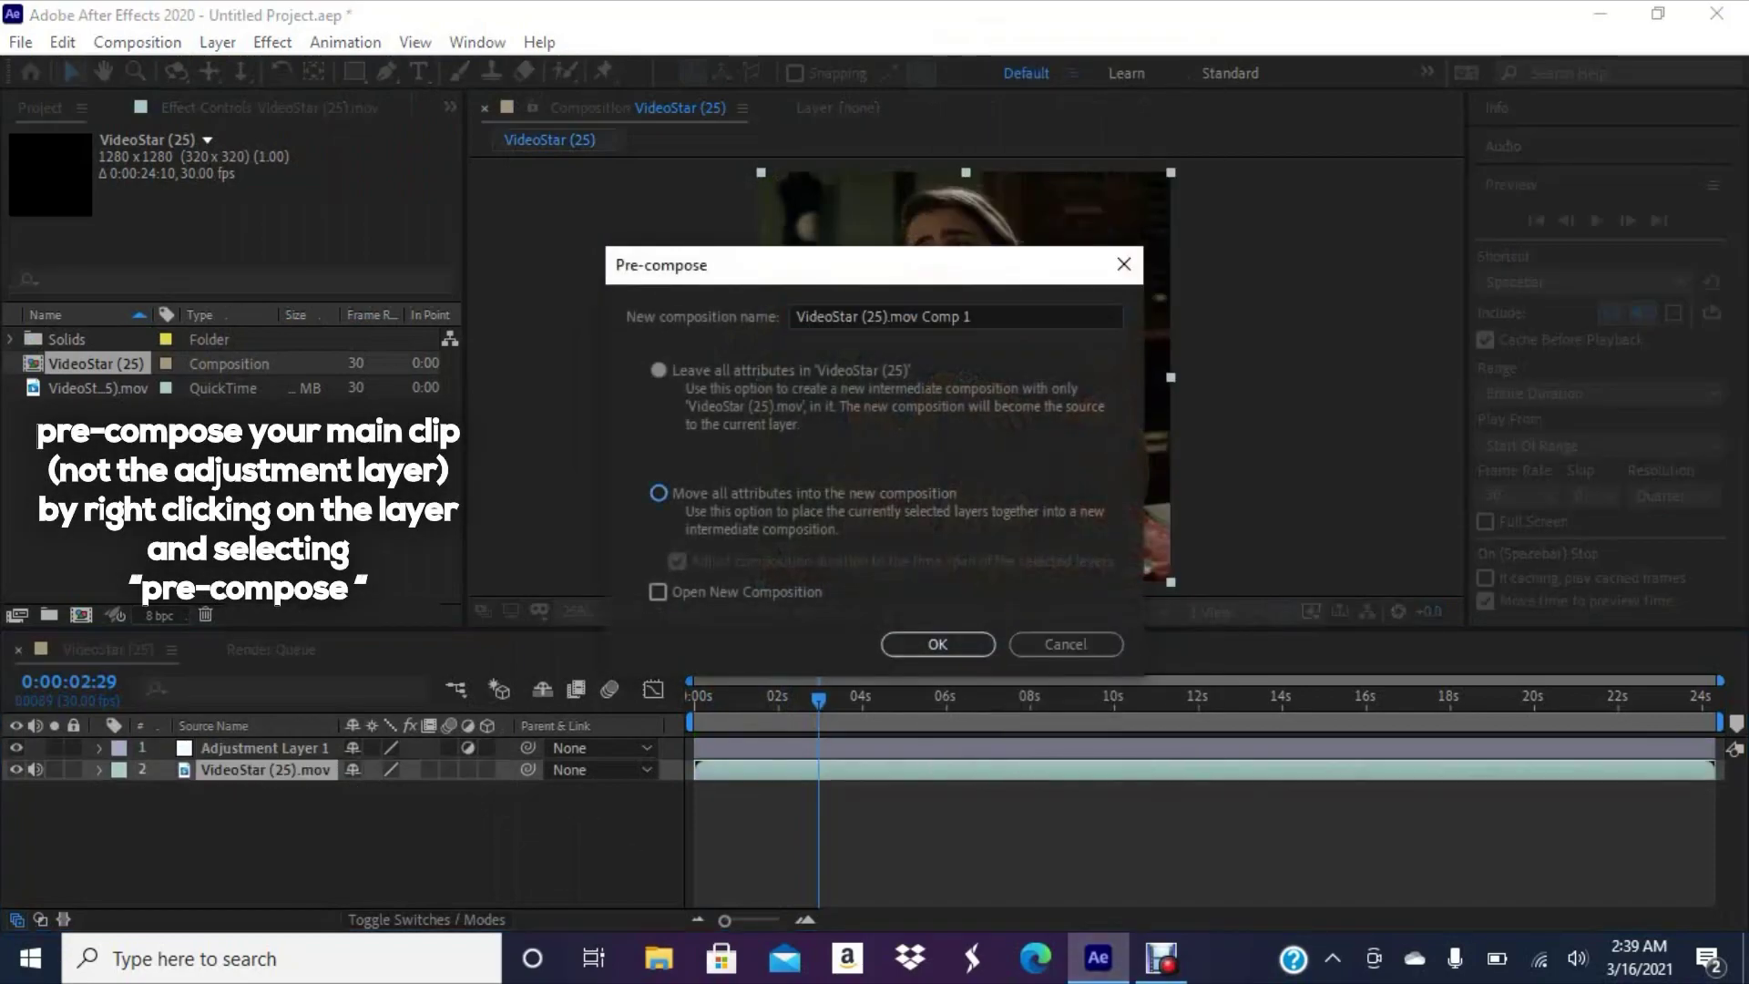
left_click(937, 644)
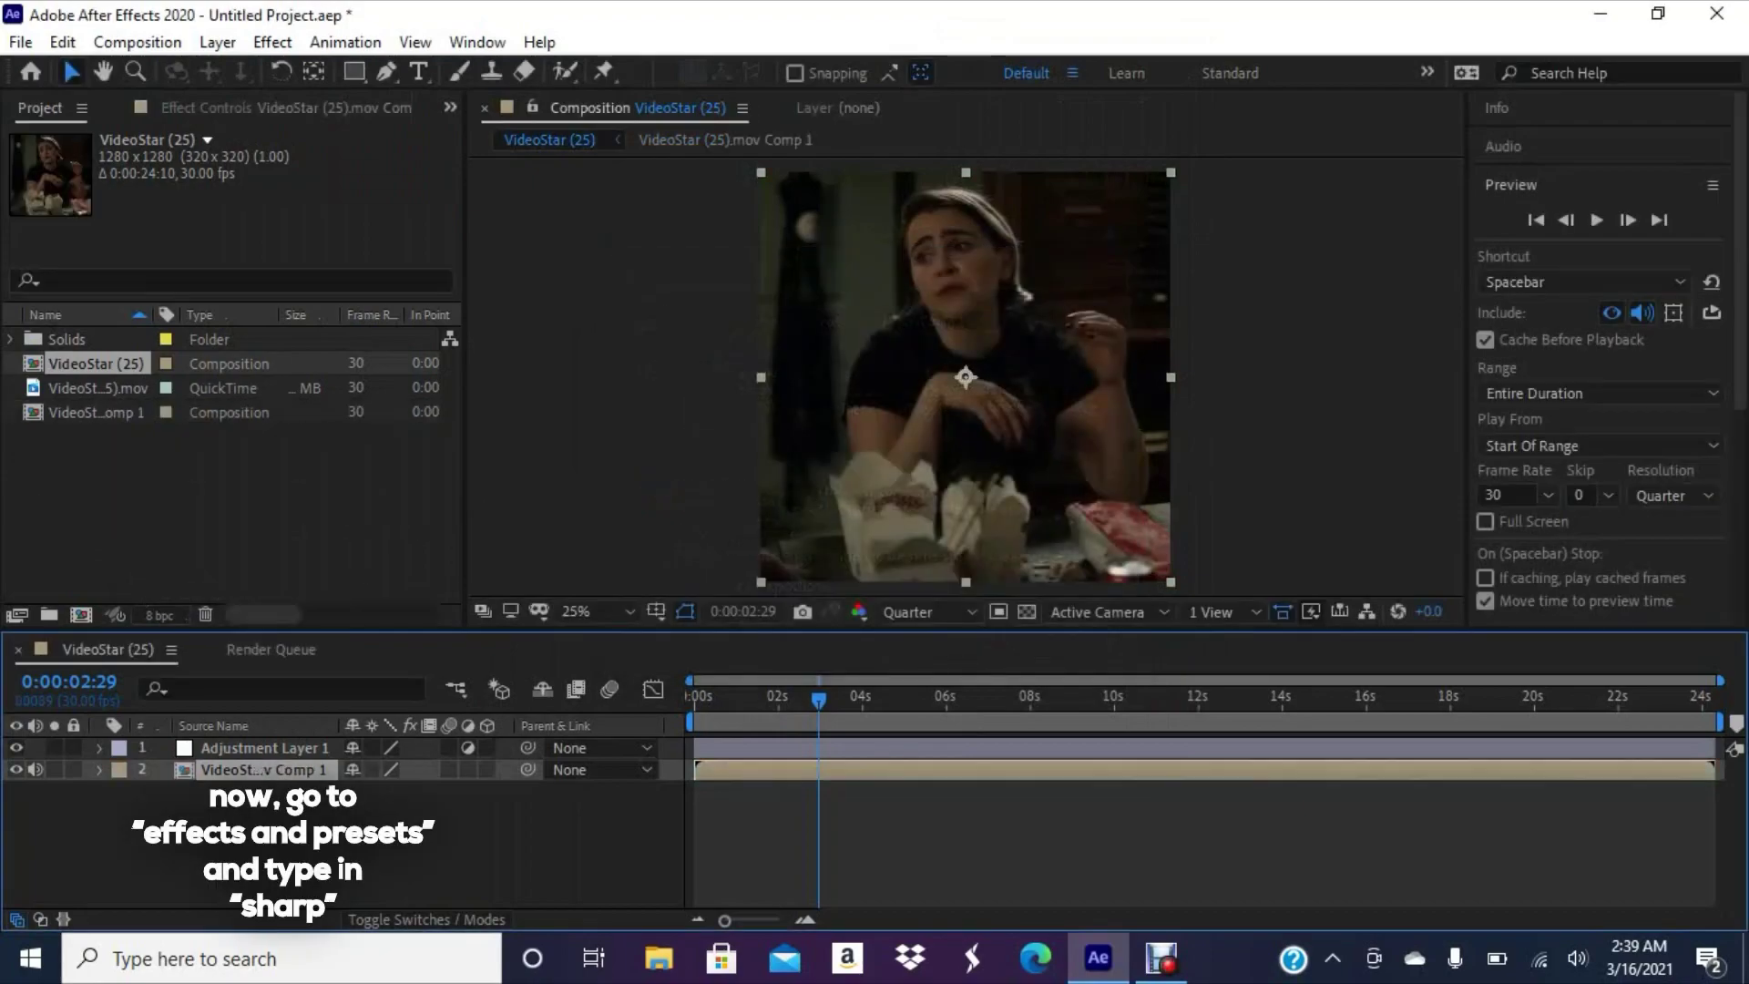
- Search effects for 'sharp' and apply Sharpen and Unsharp Mask to Adjustment Layer 1
scroll(1603, 364, "down", 5)
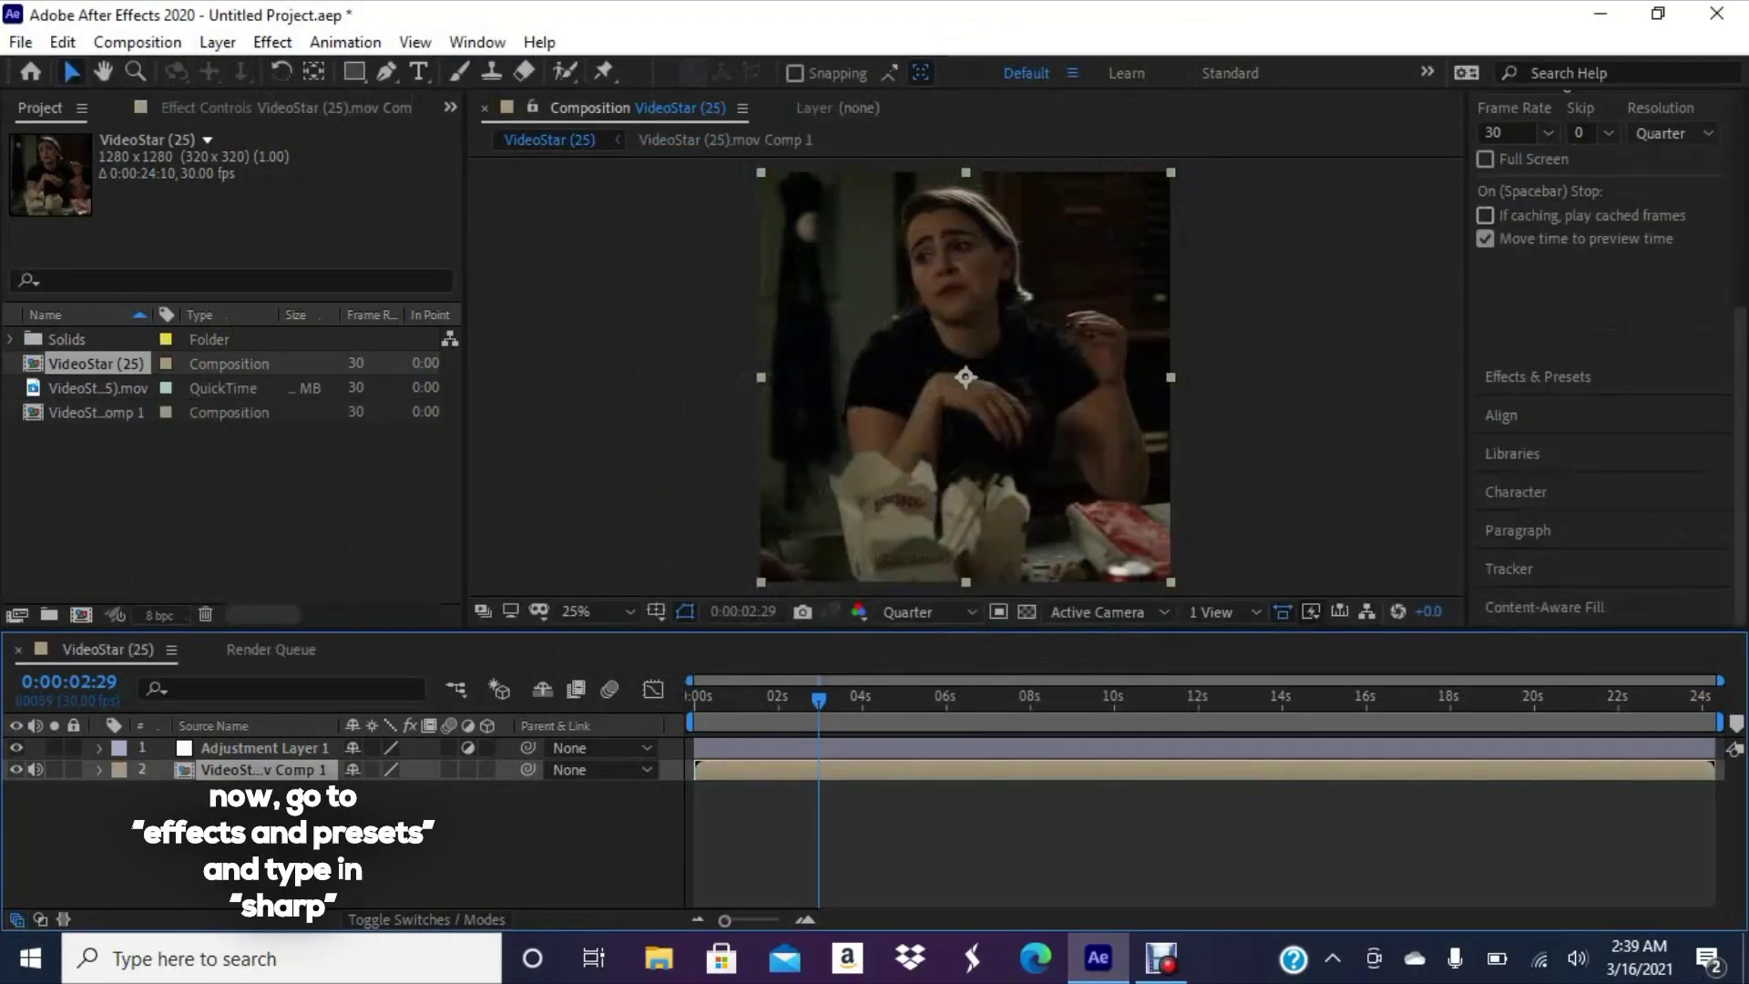
left_click(264, 748)
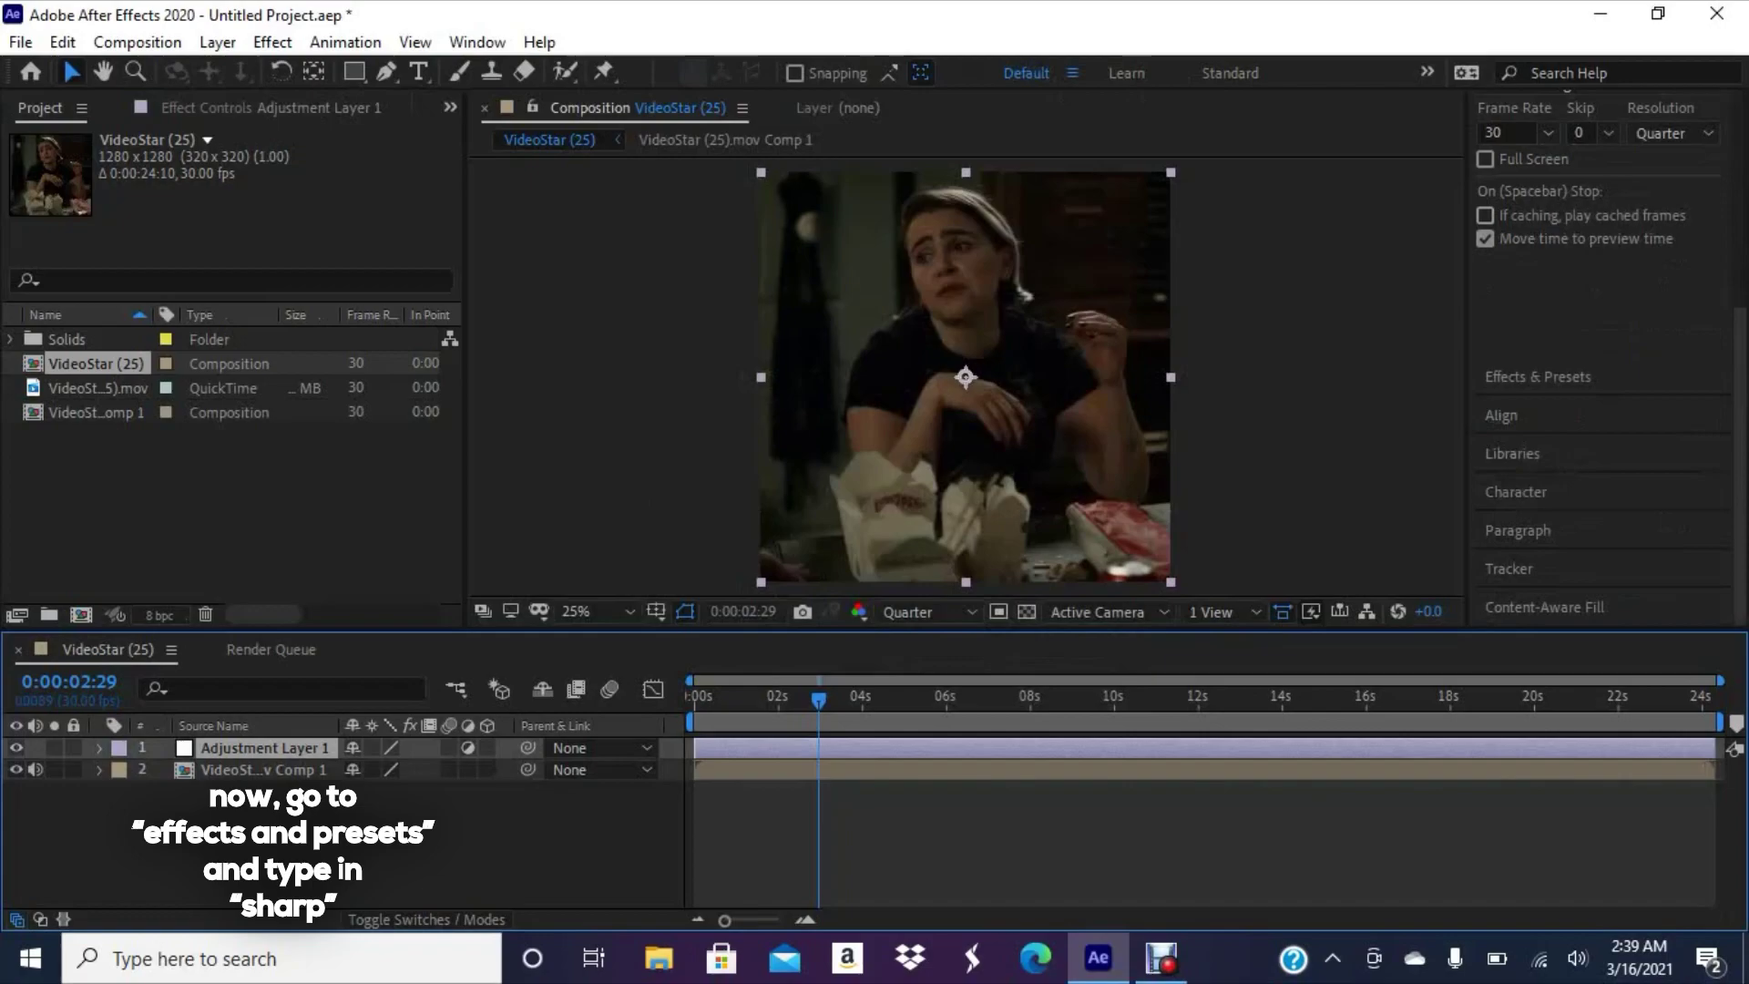
left_click(1538, 377)
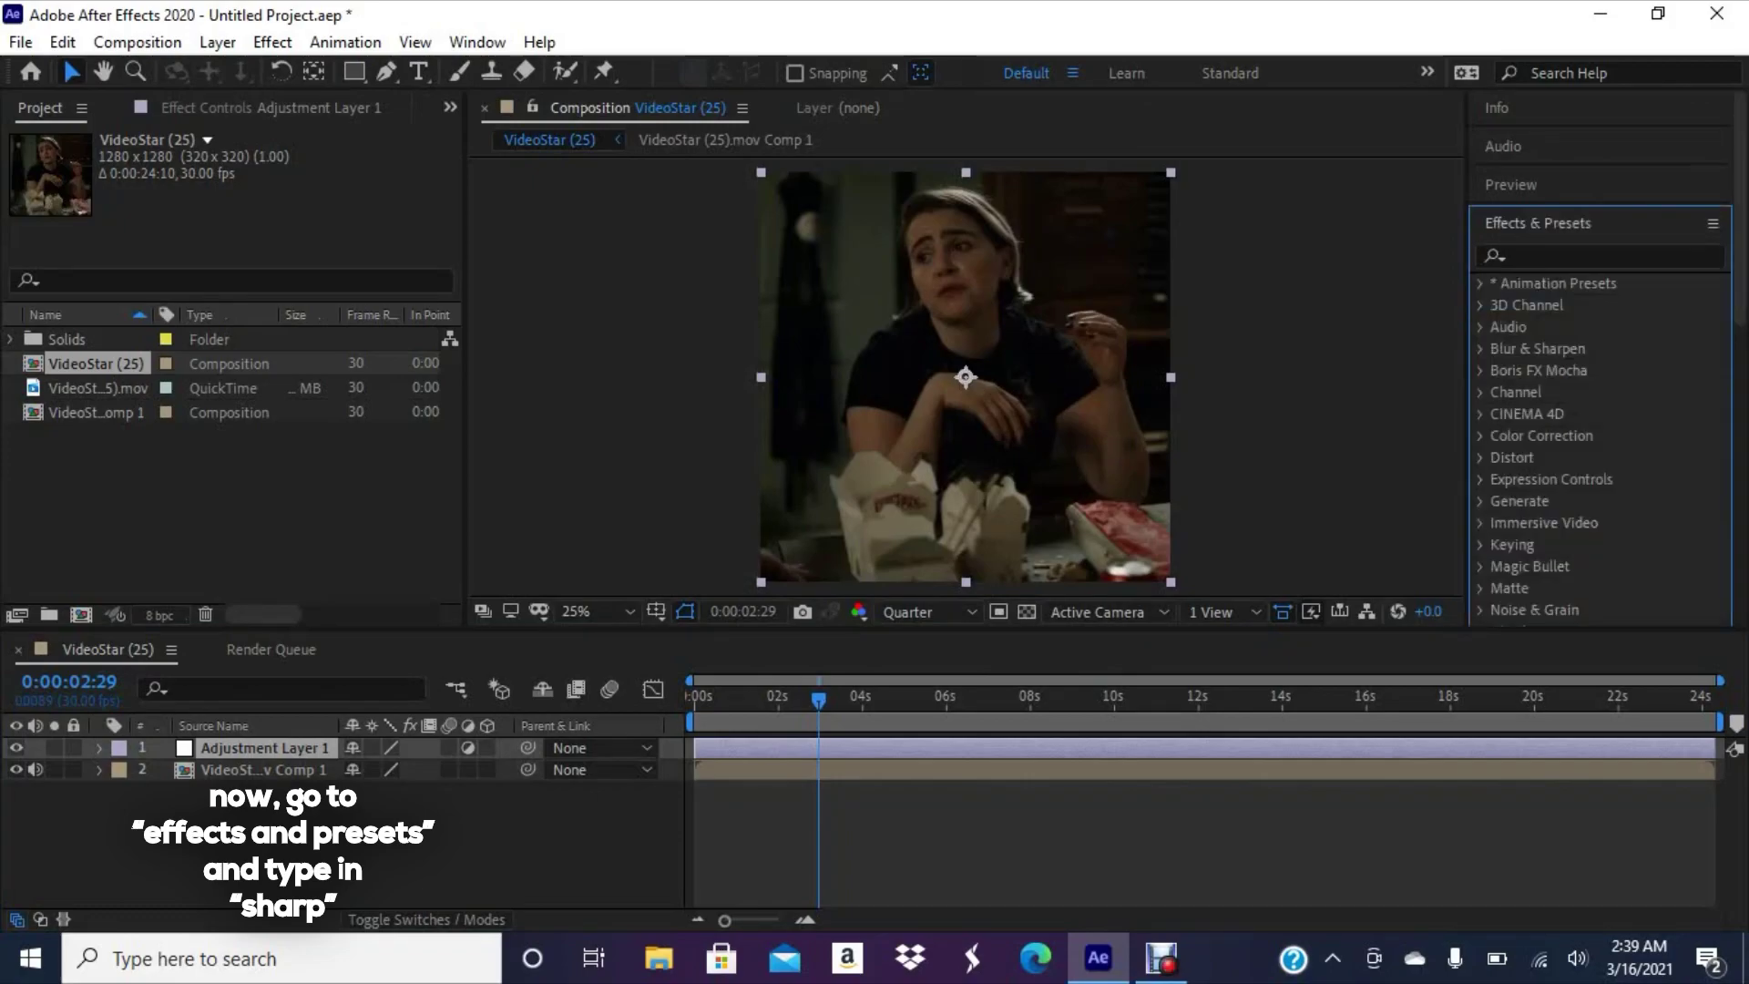
left_click(1601, 256)
type("sharp")
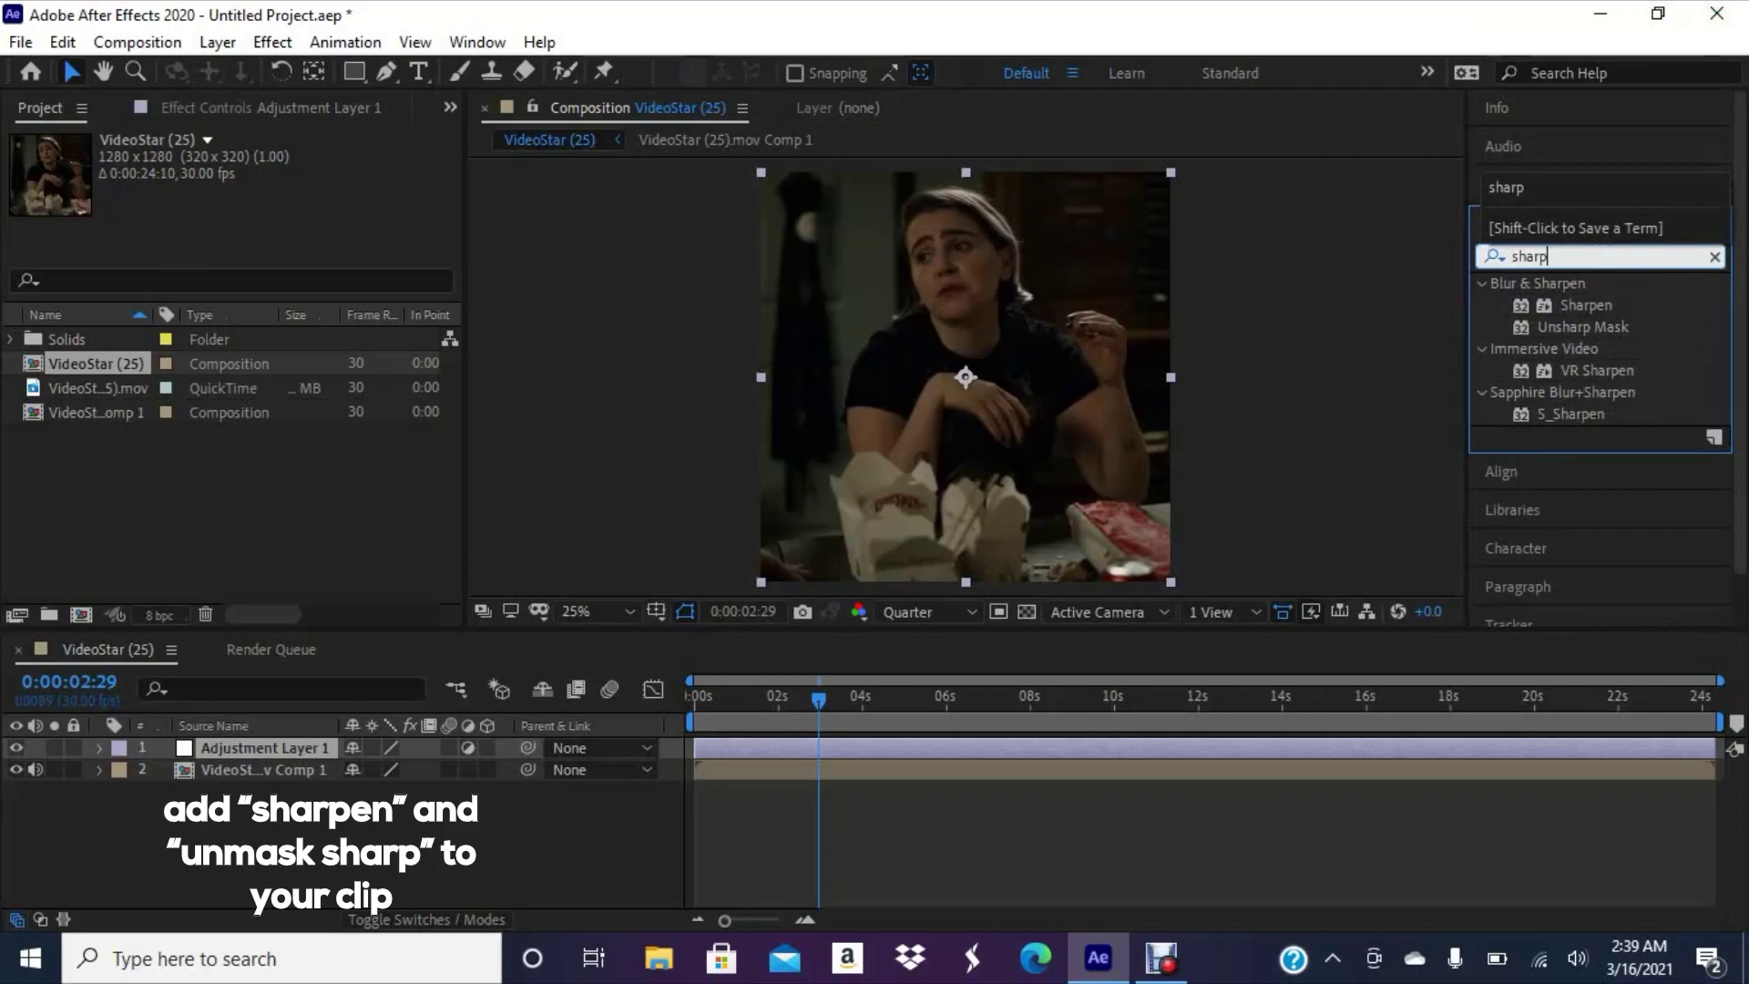
mouse_move(1585, 305)
left_mouse_down()
mouse_move(1498, 336)
mouse_move(1257, 748)
left_mouse_up()
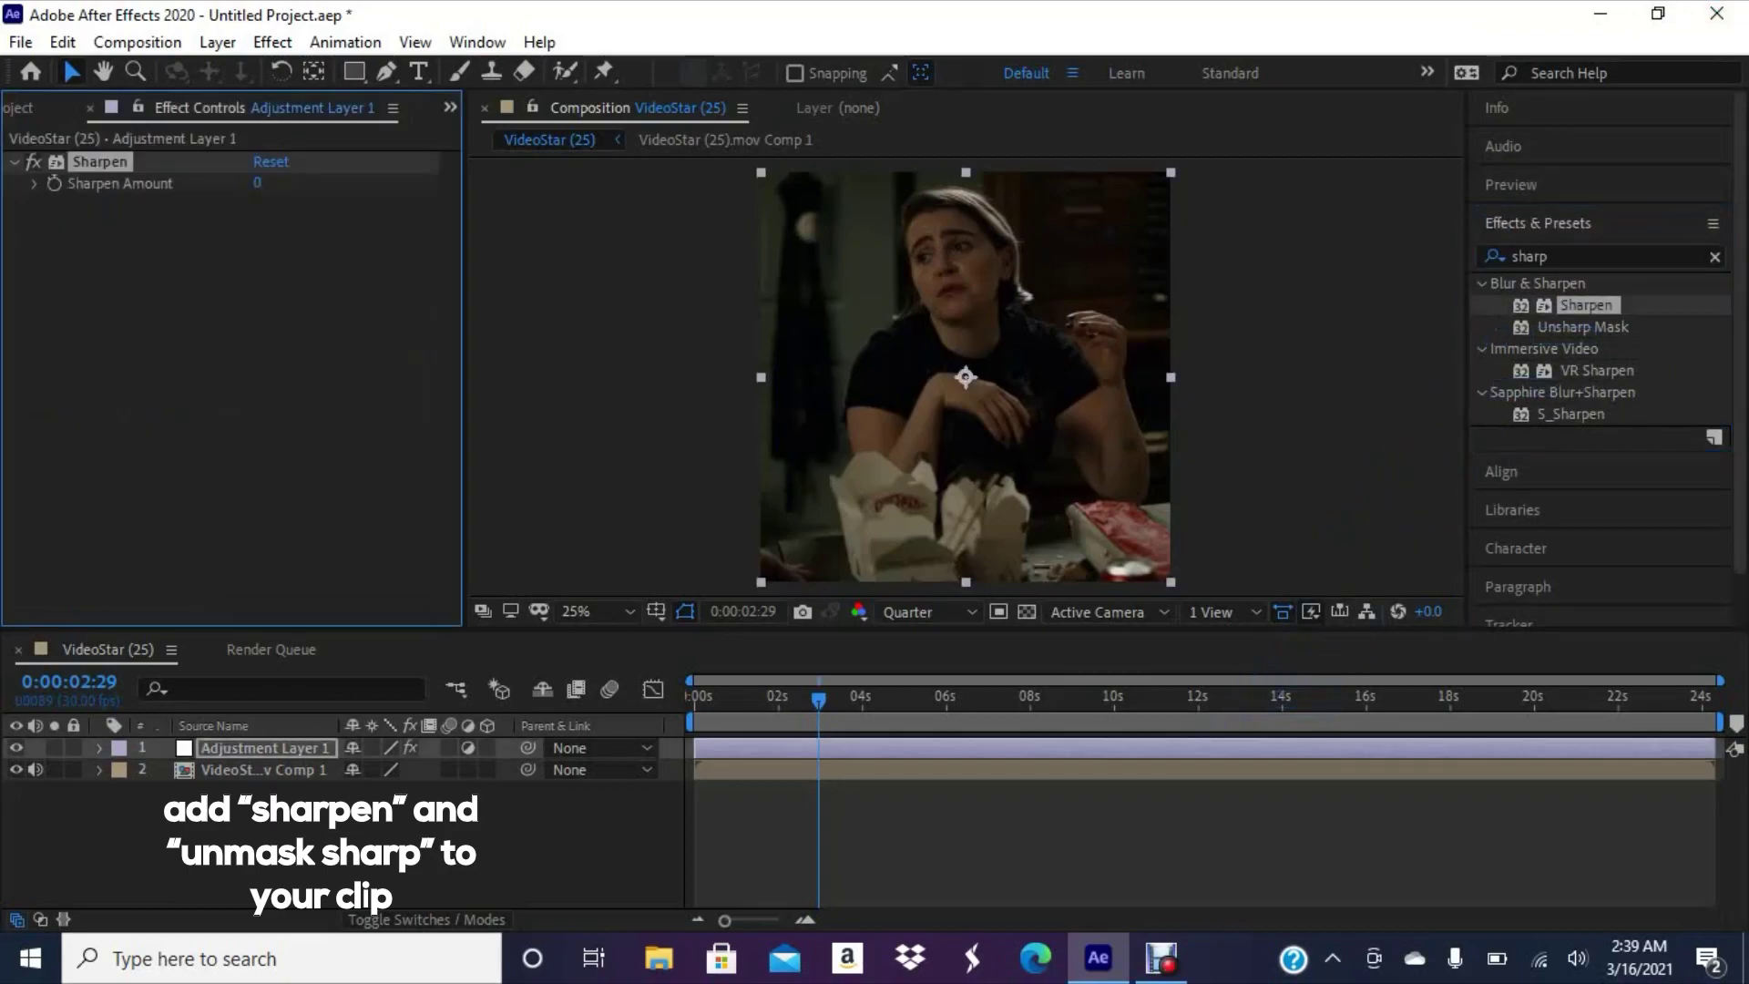
left_click_drag(1583, 326, 1257, 748)
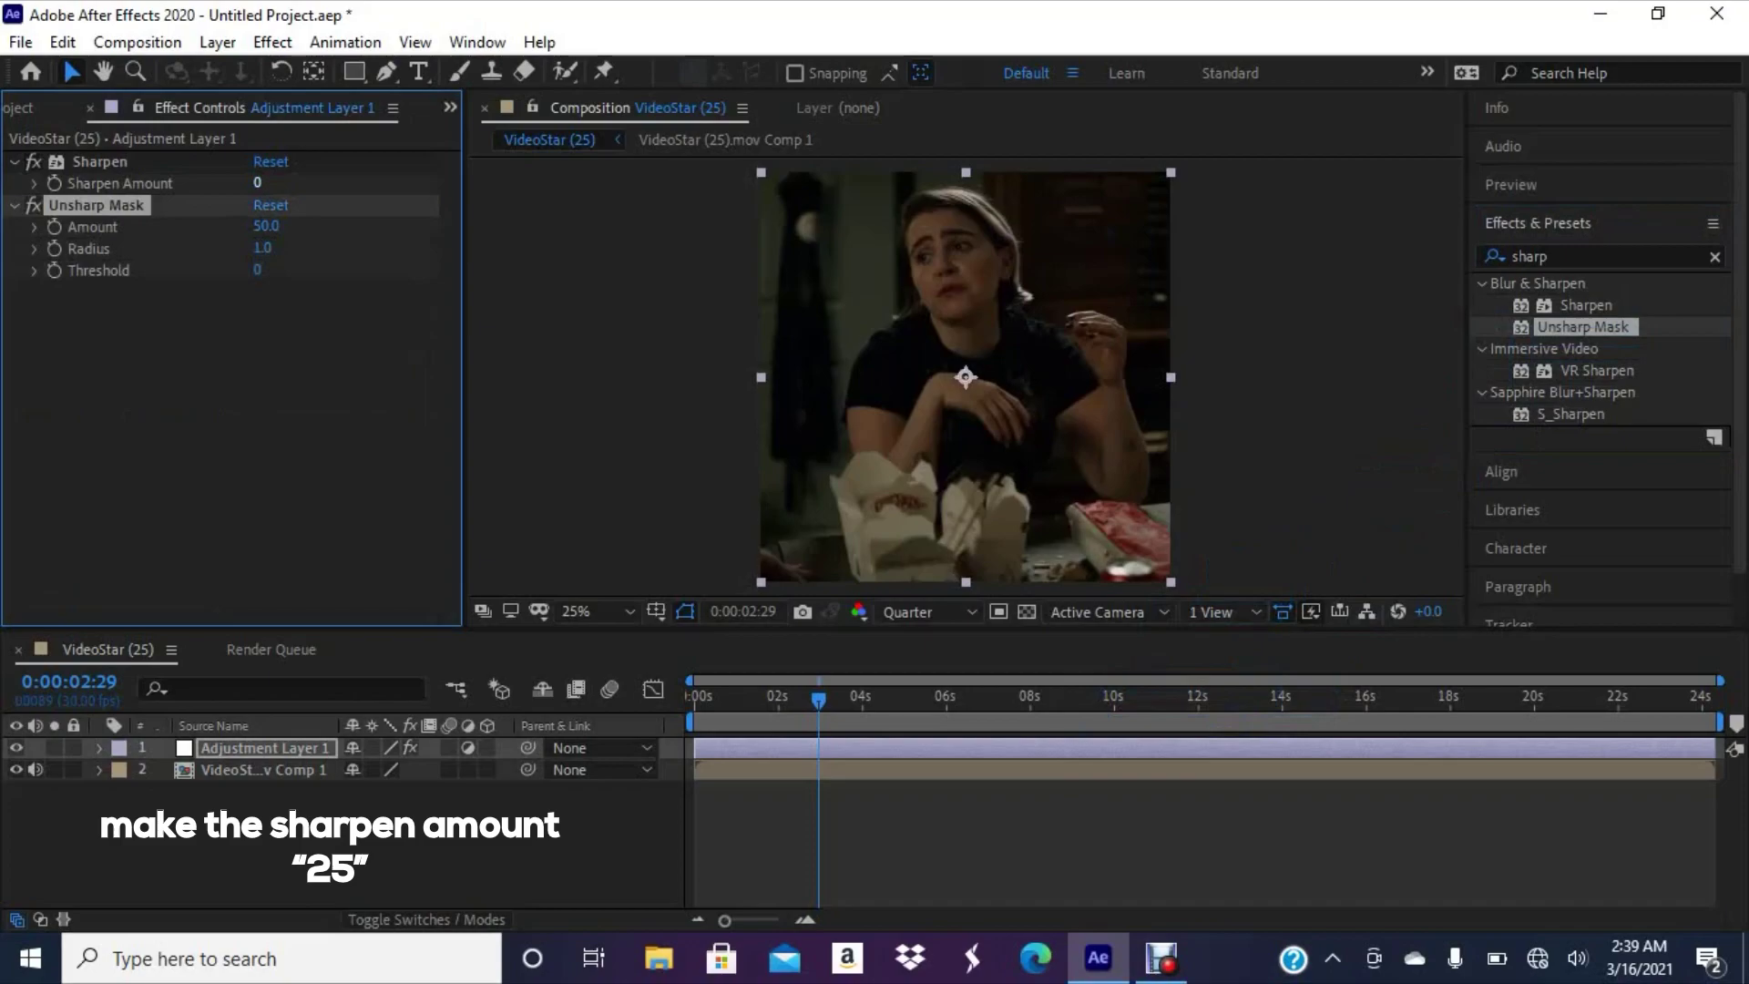
- Enter Sharpen Amount 25, Unsharp Mask Amount 25 and Unsharp Mask Radius 55
left_click(257, 182)
type("25")
key("Return")
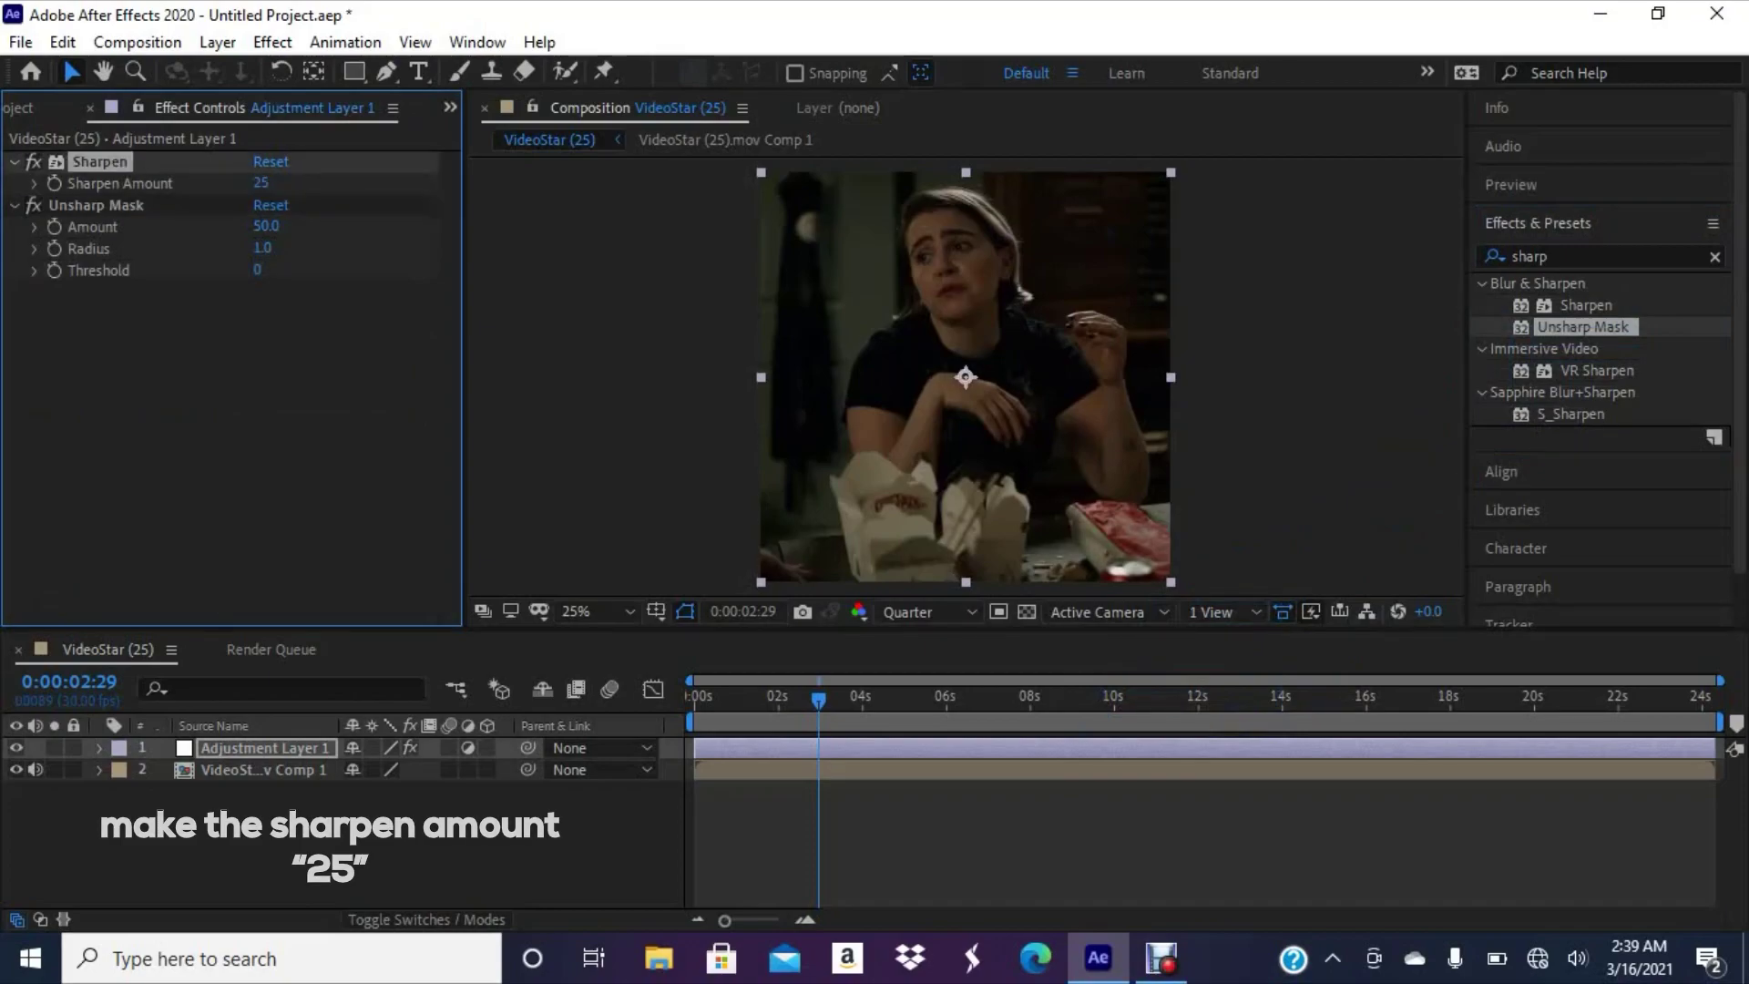
left_click(266, 227)
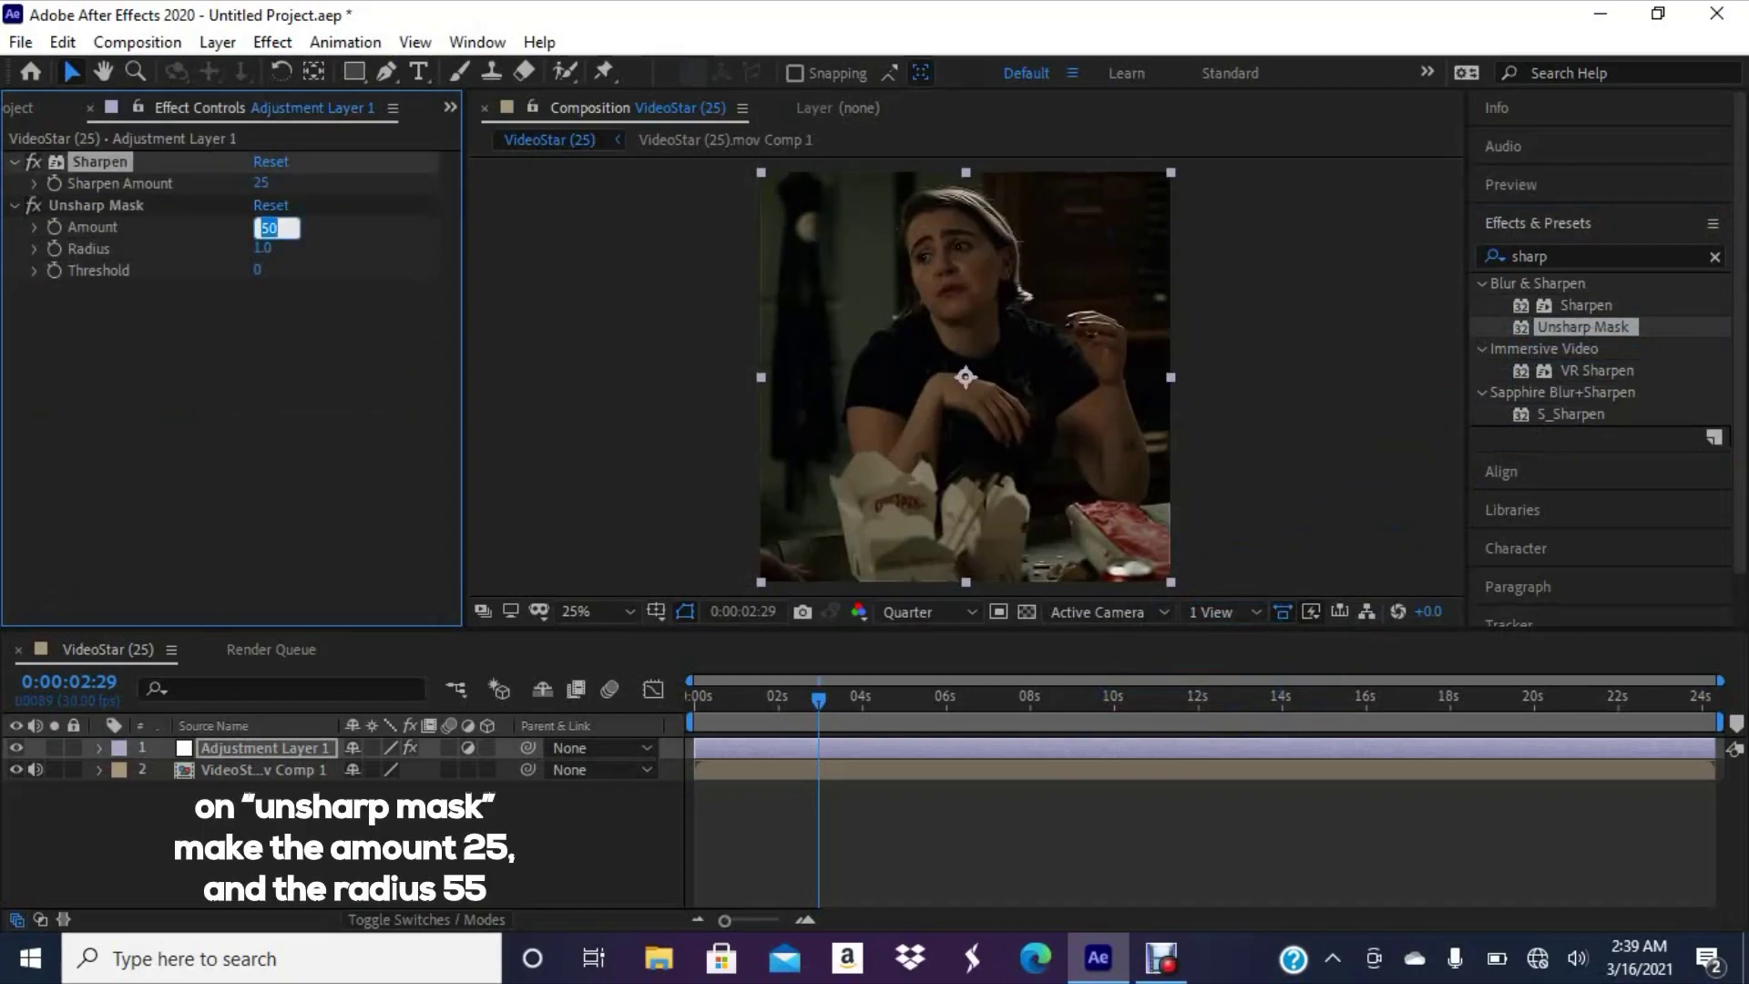
type("25")
key("Return")
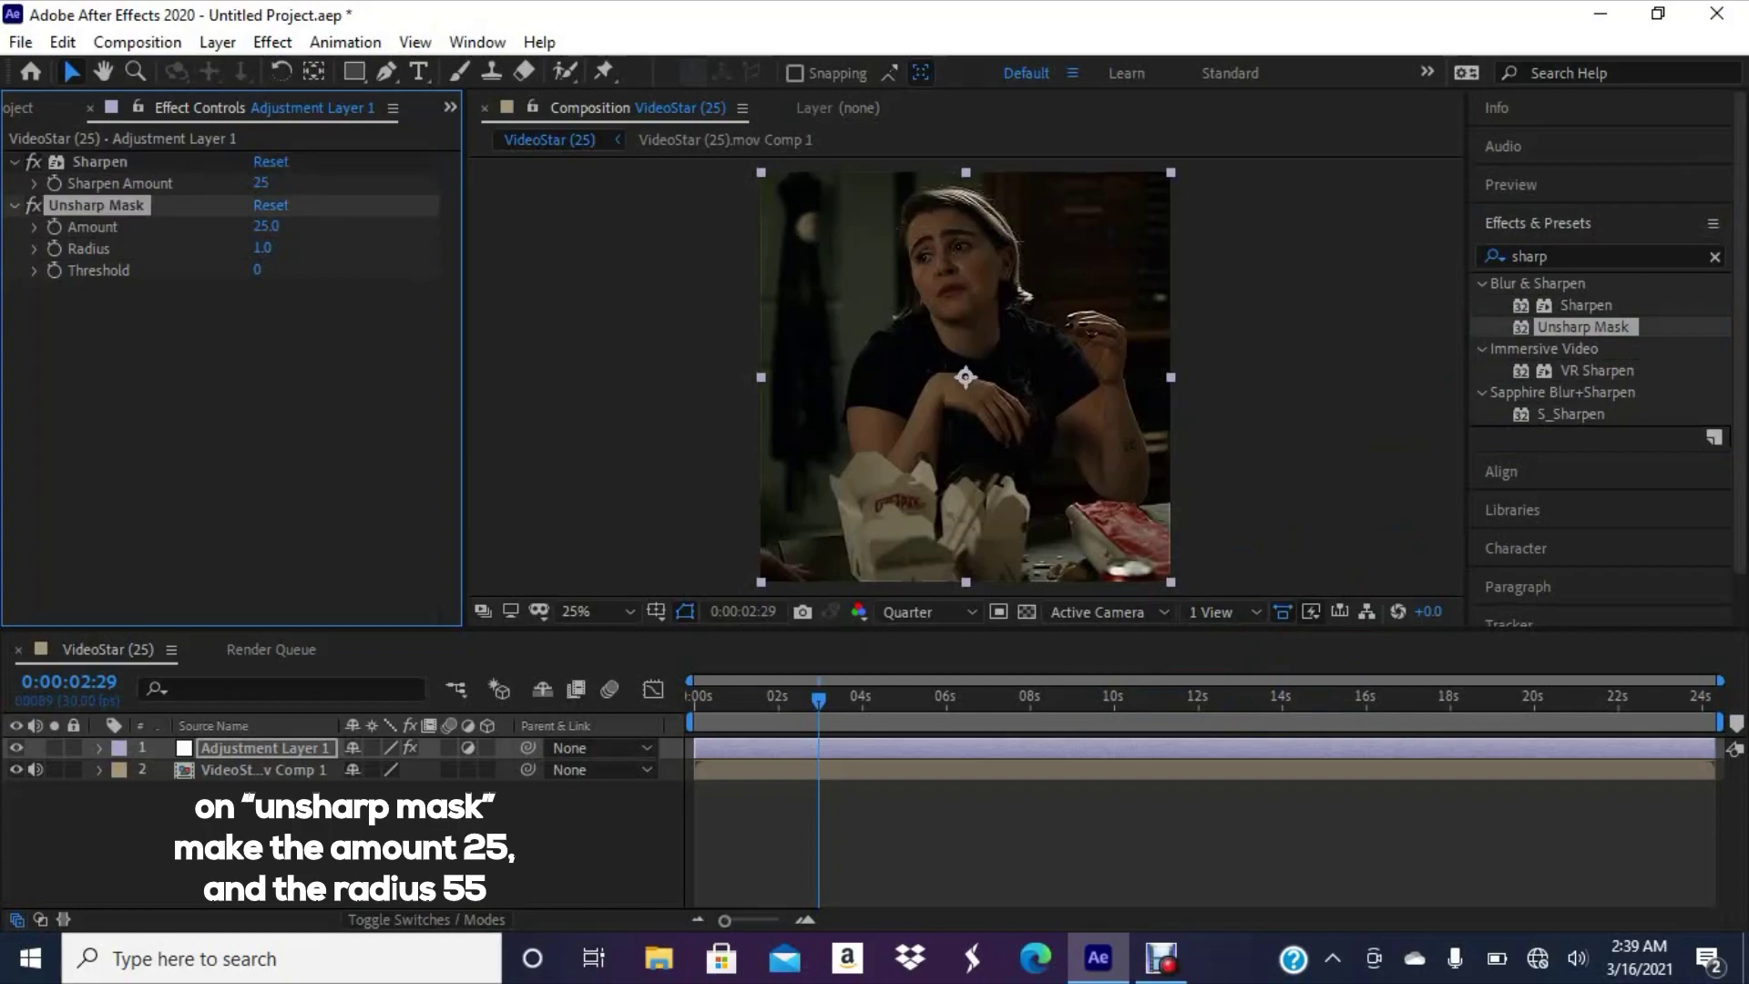
left_click(263, 248)
type("55")
key("Return")
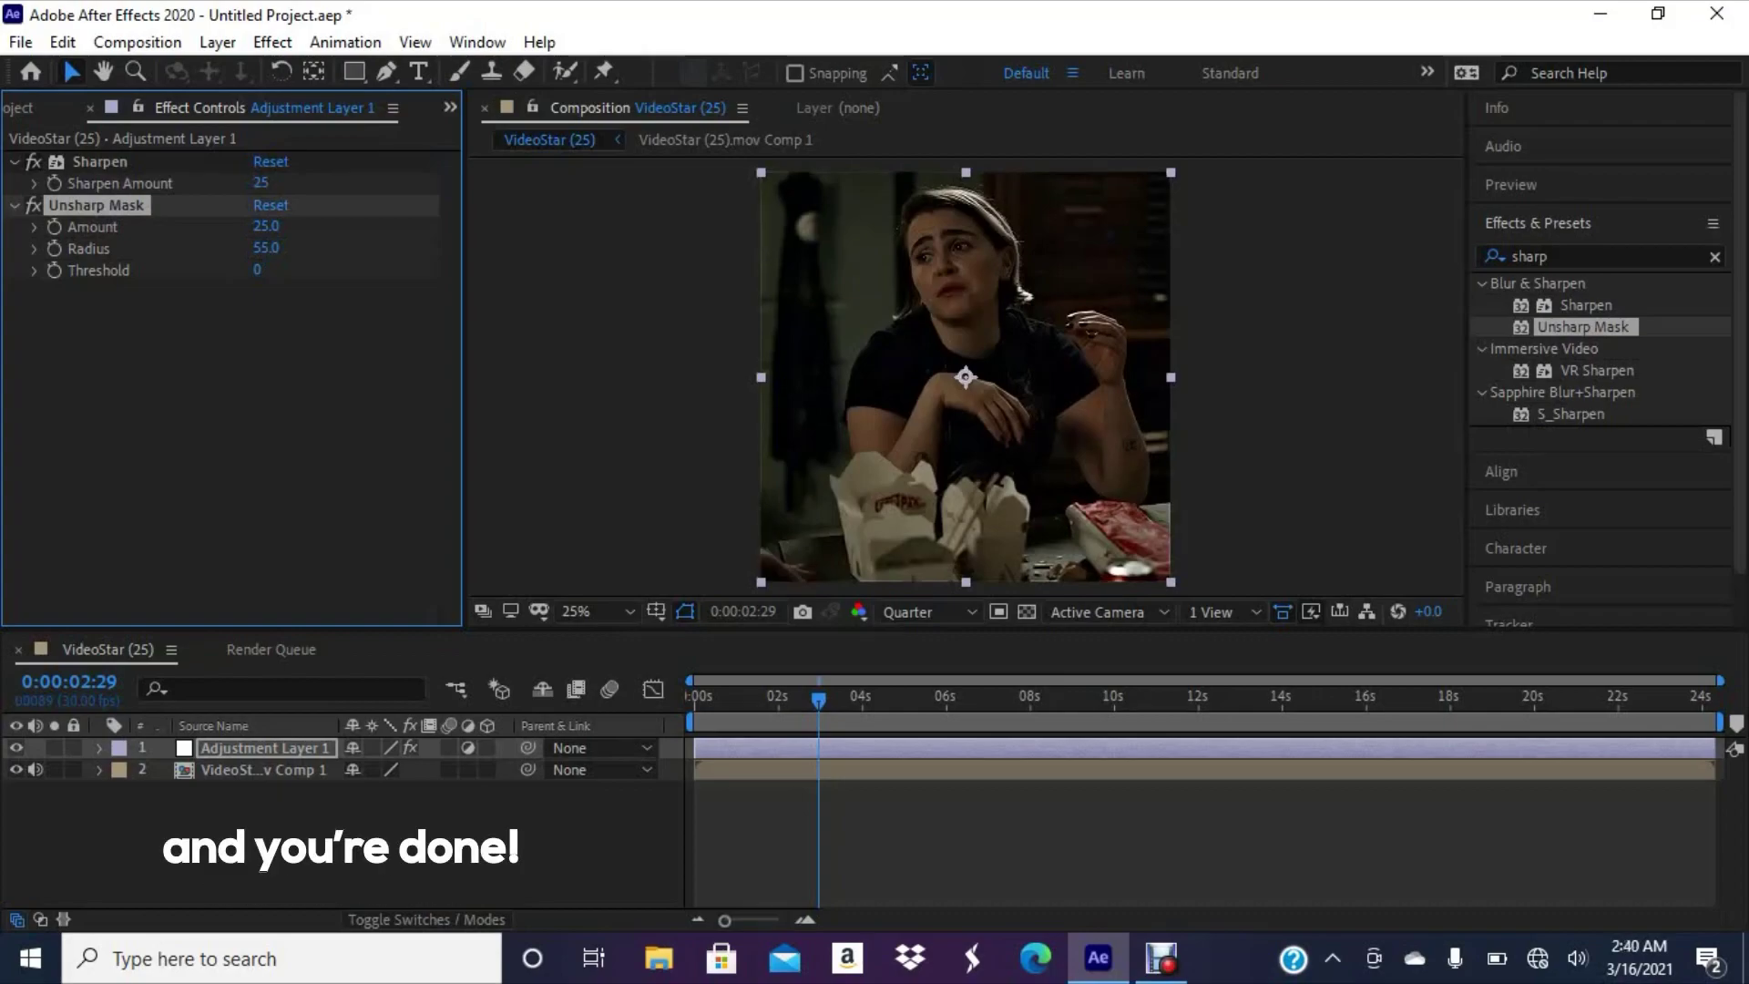
left_click_drag(819, 700, 943, 699)
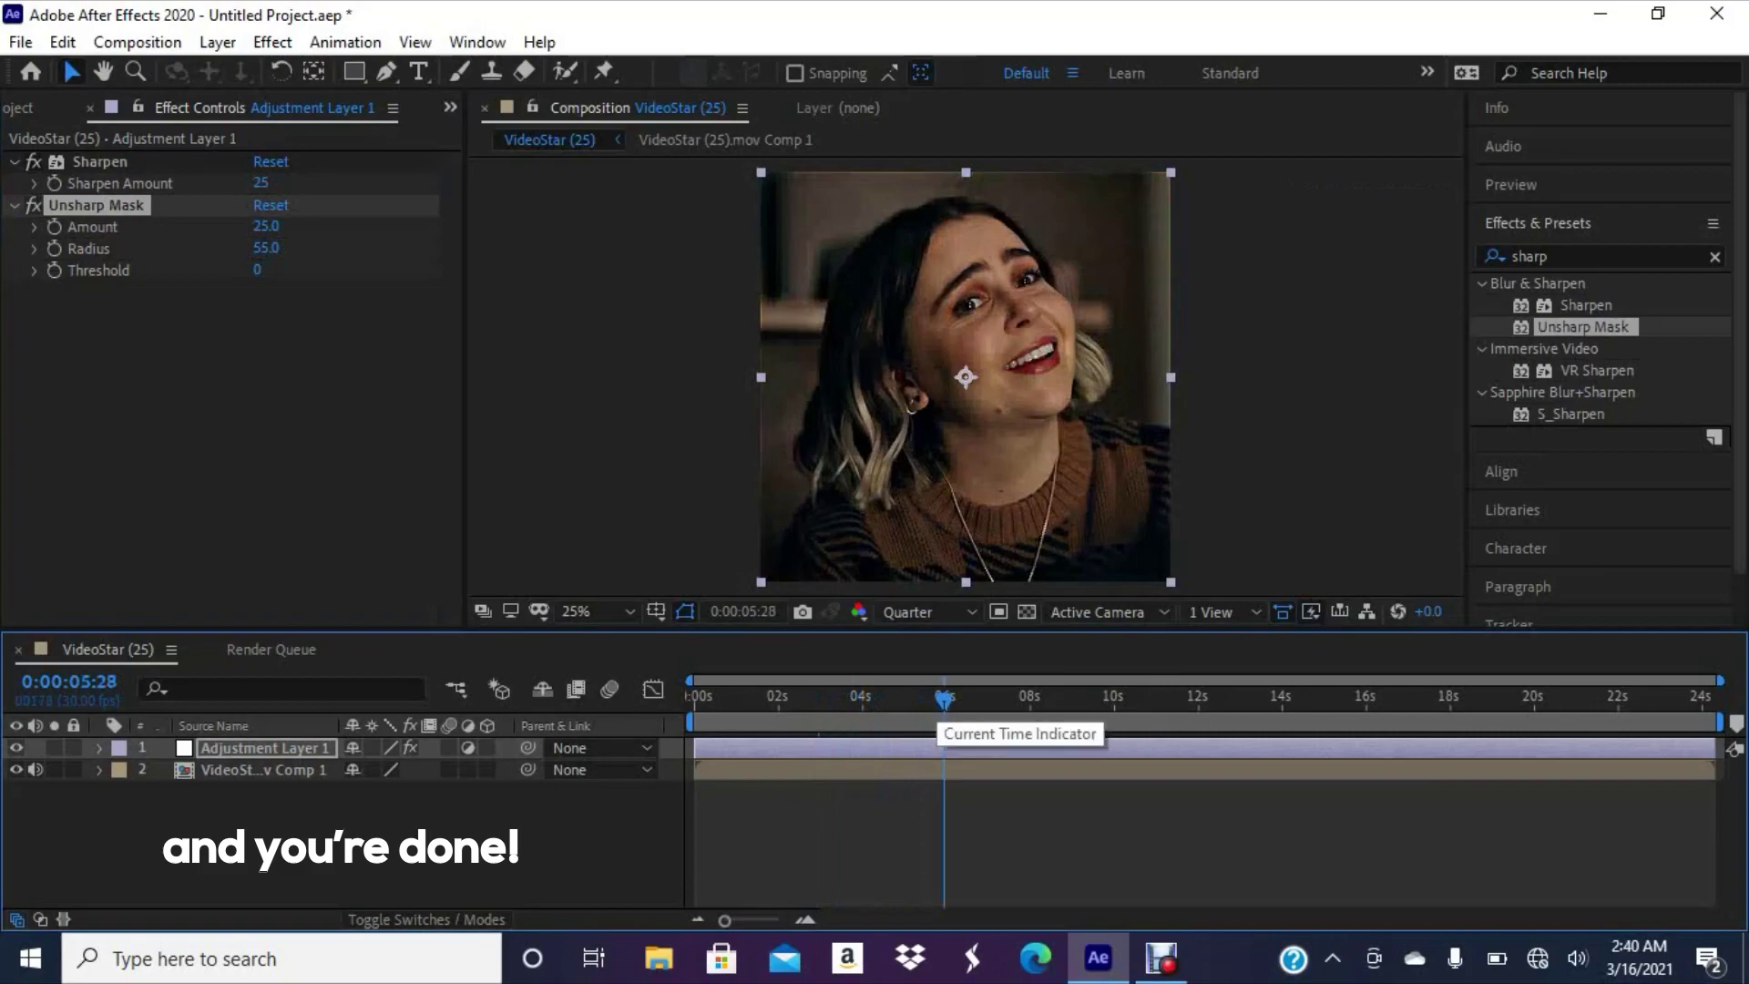
left_click_drag(944, 699, 1008, 700)
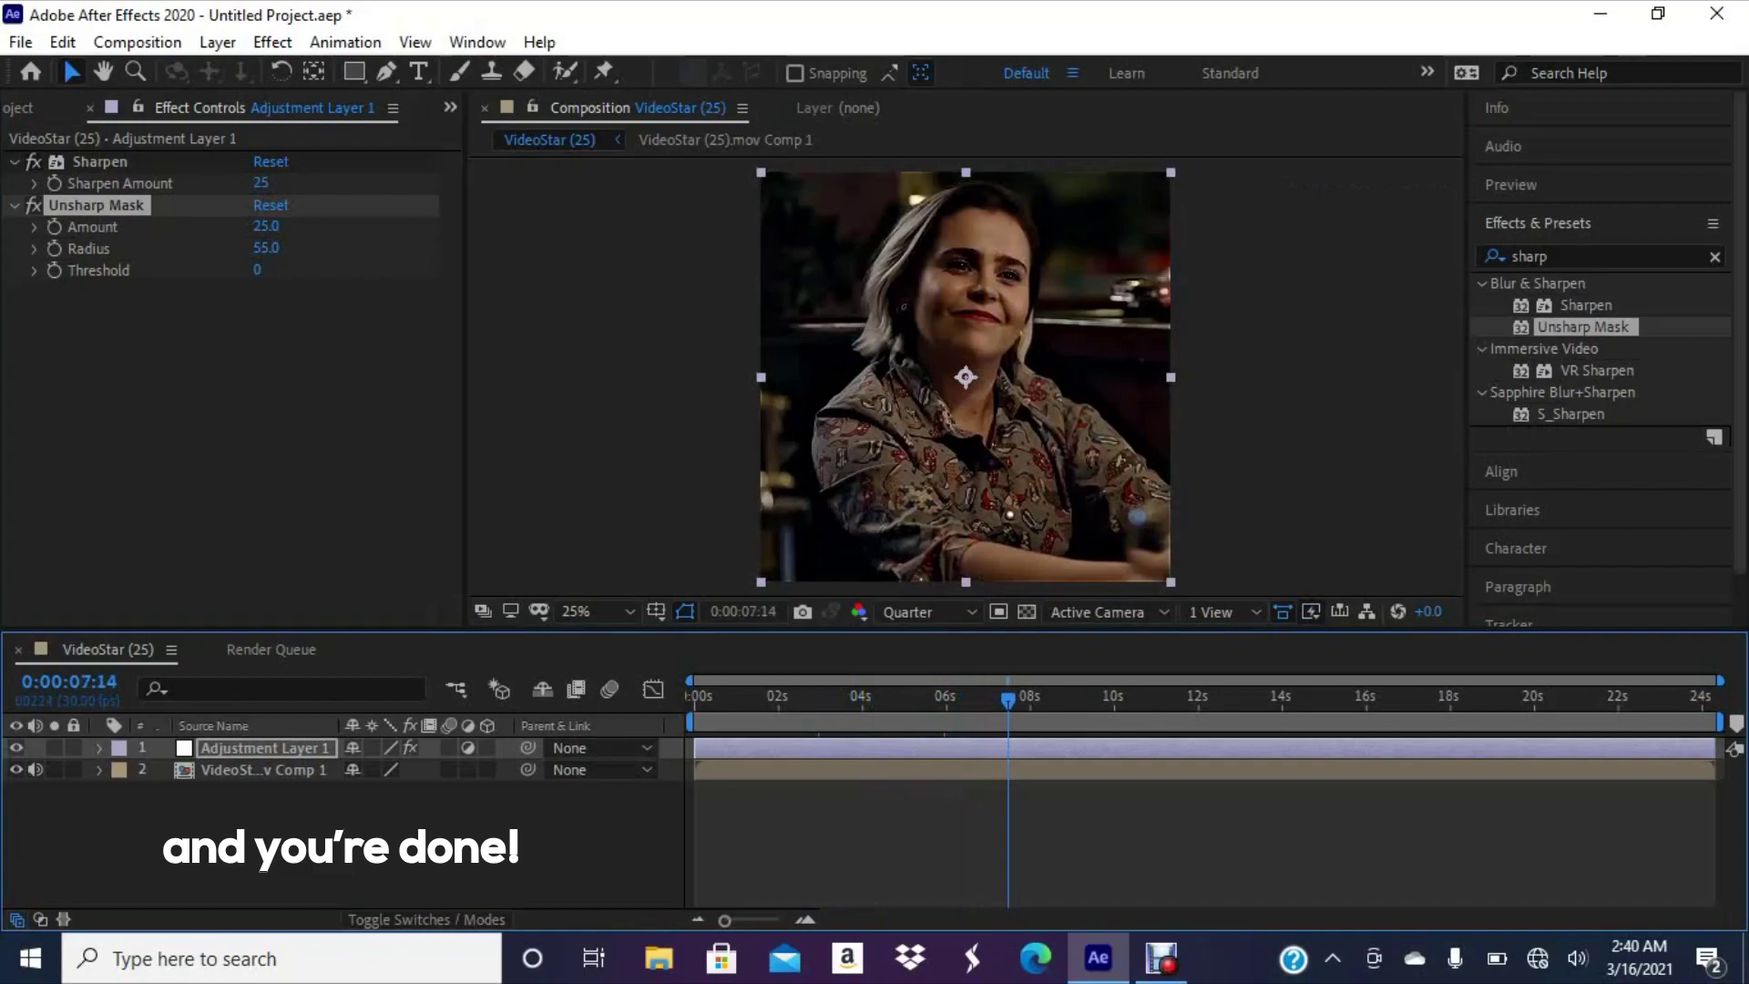
left_click(15, 747)
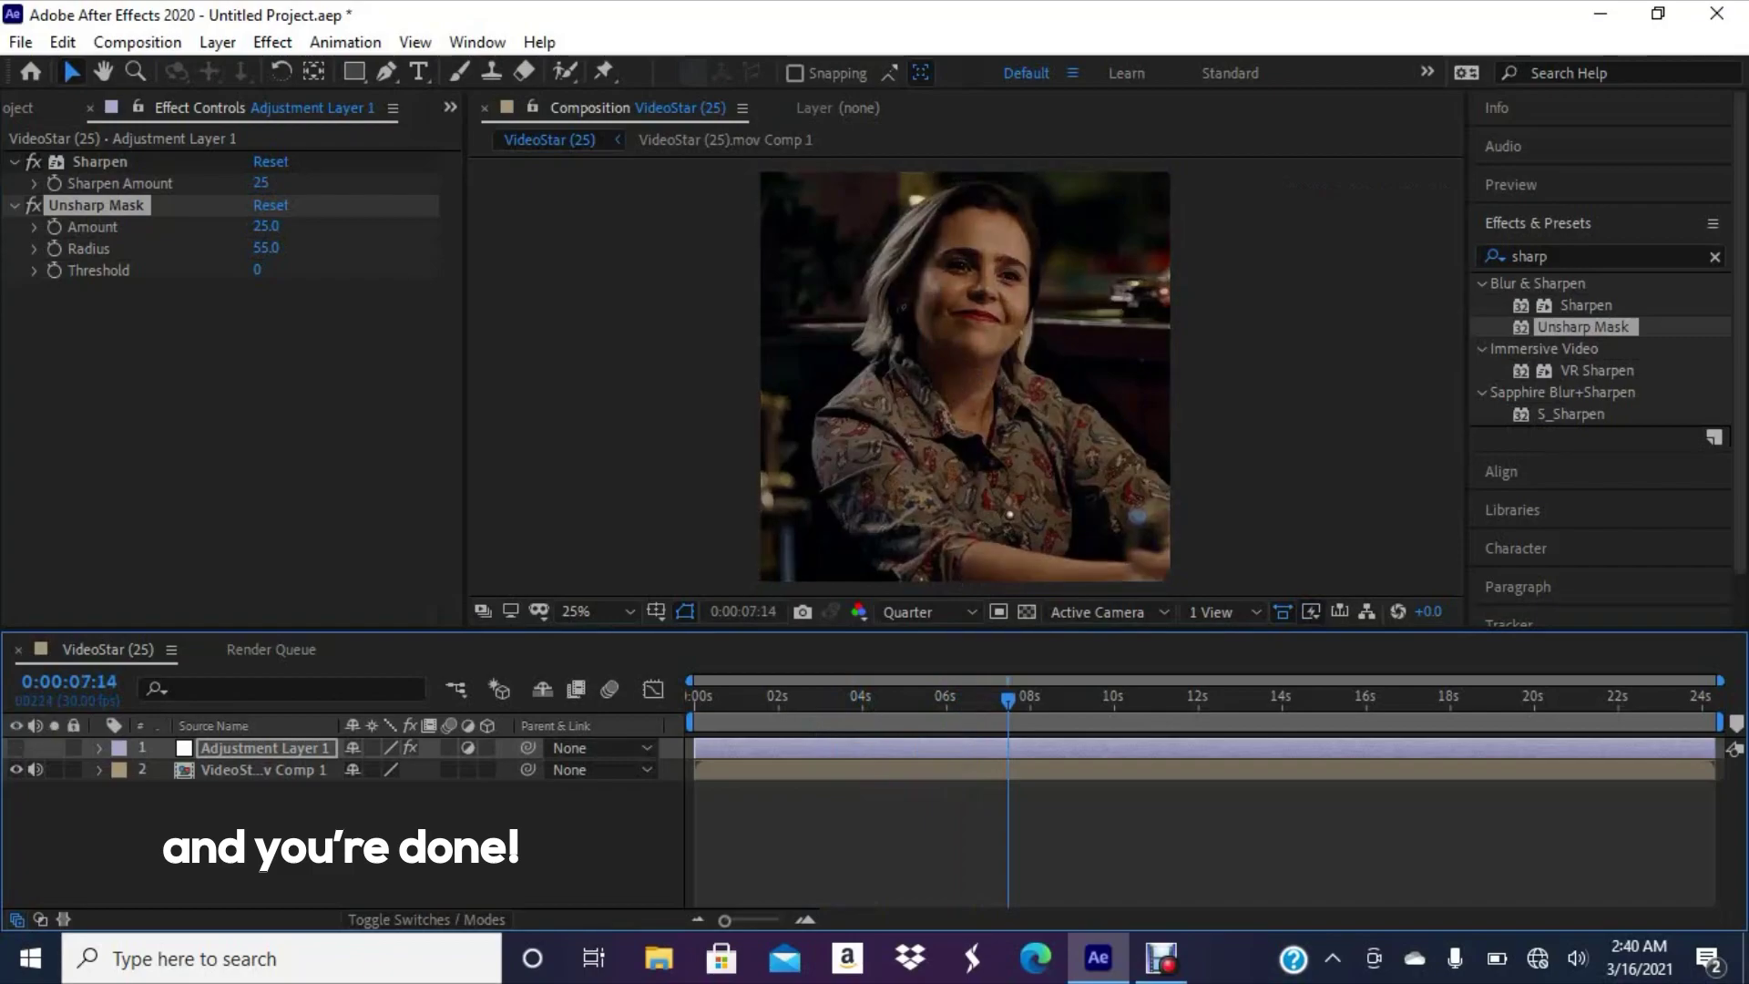
left_click(16, 747)
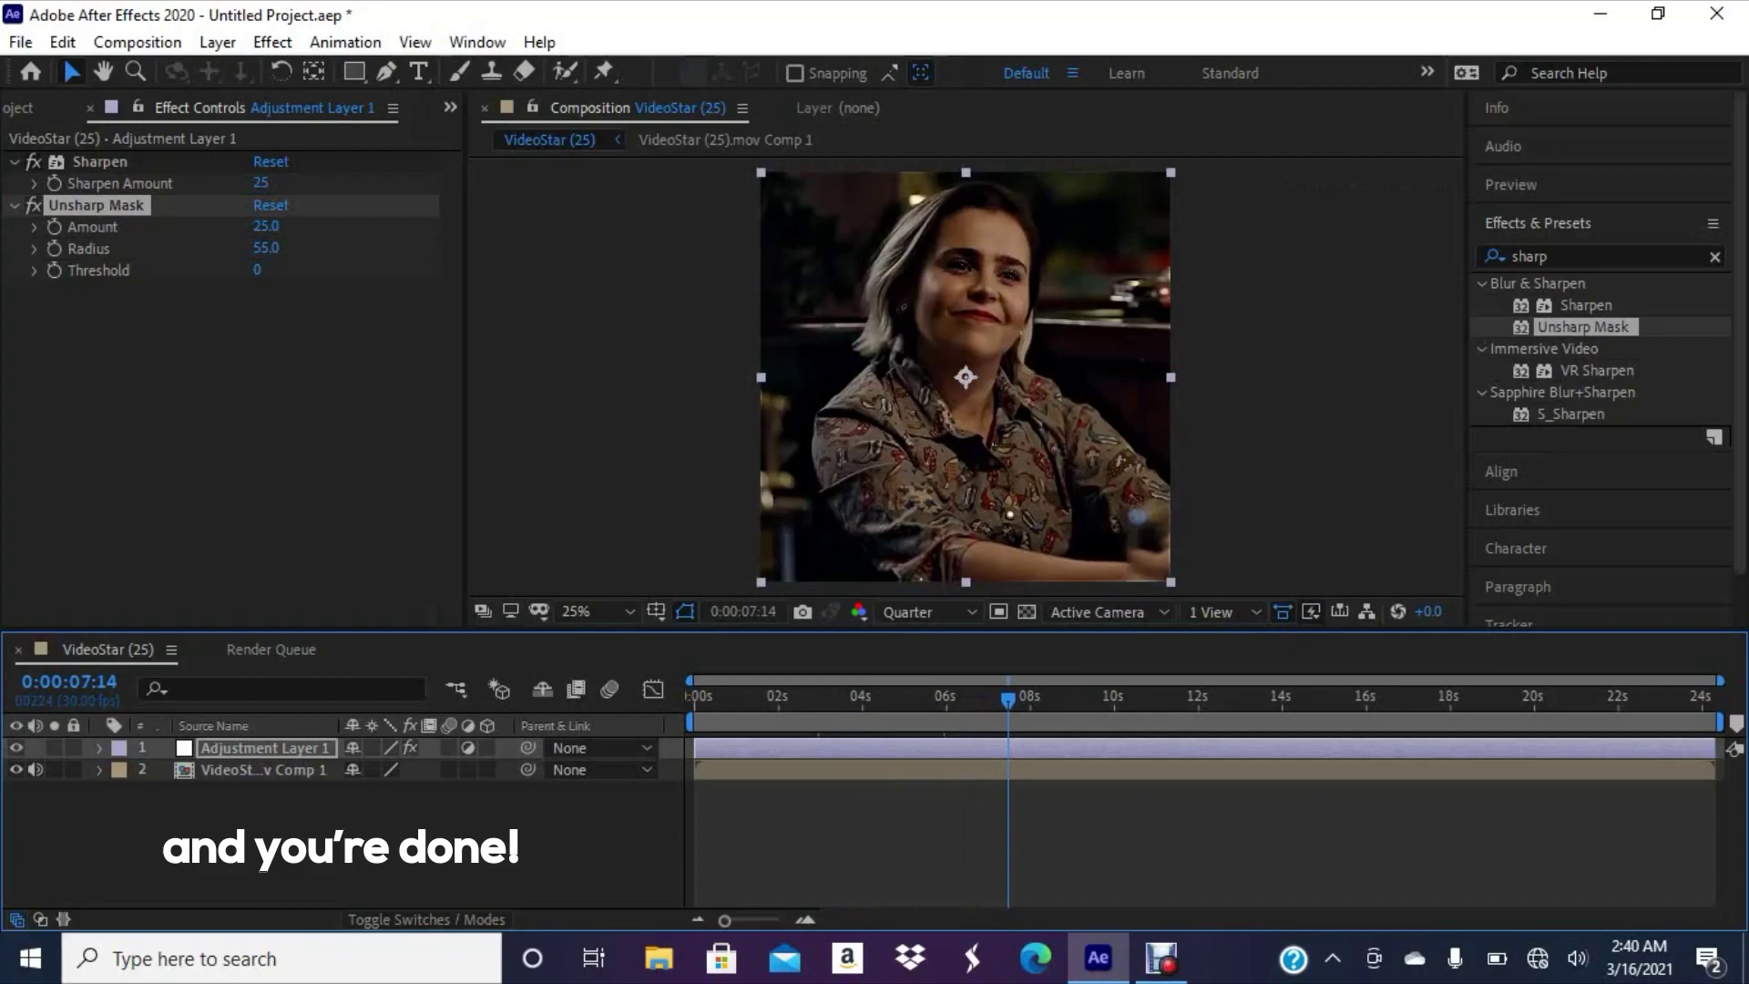
left_click_drag(1007, 699, 999, 699)
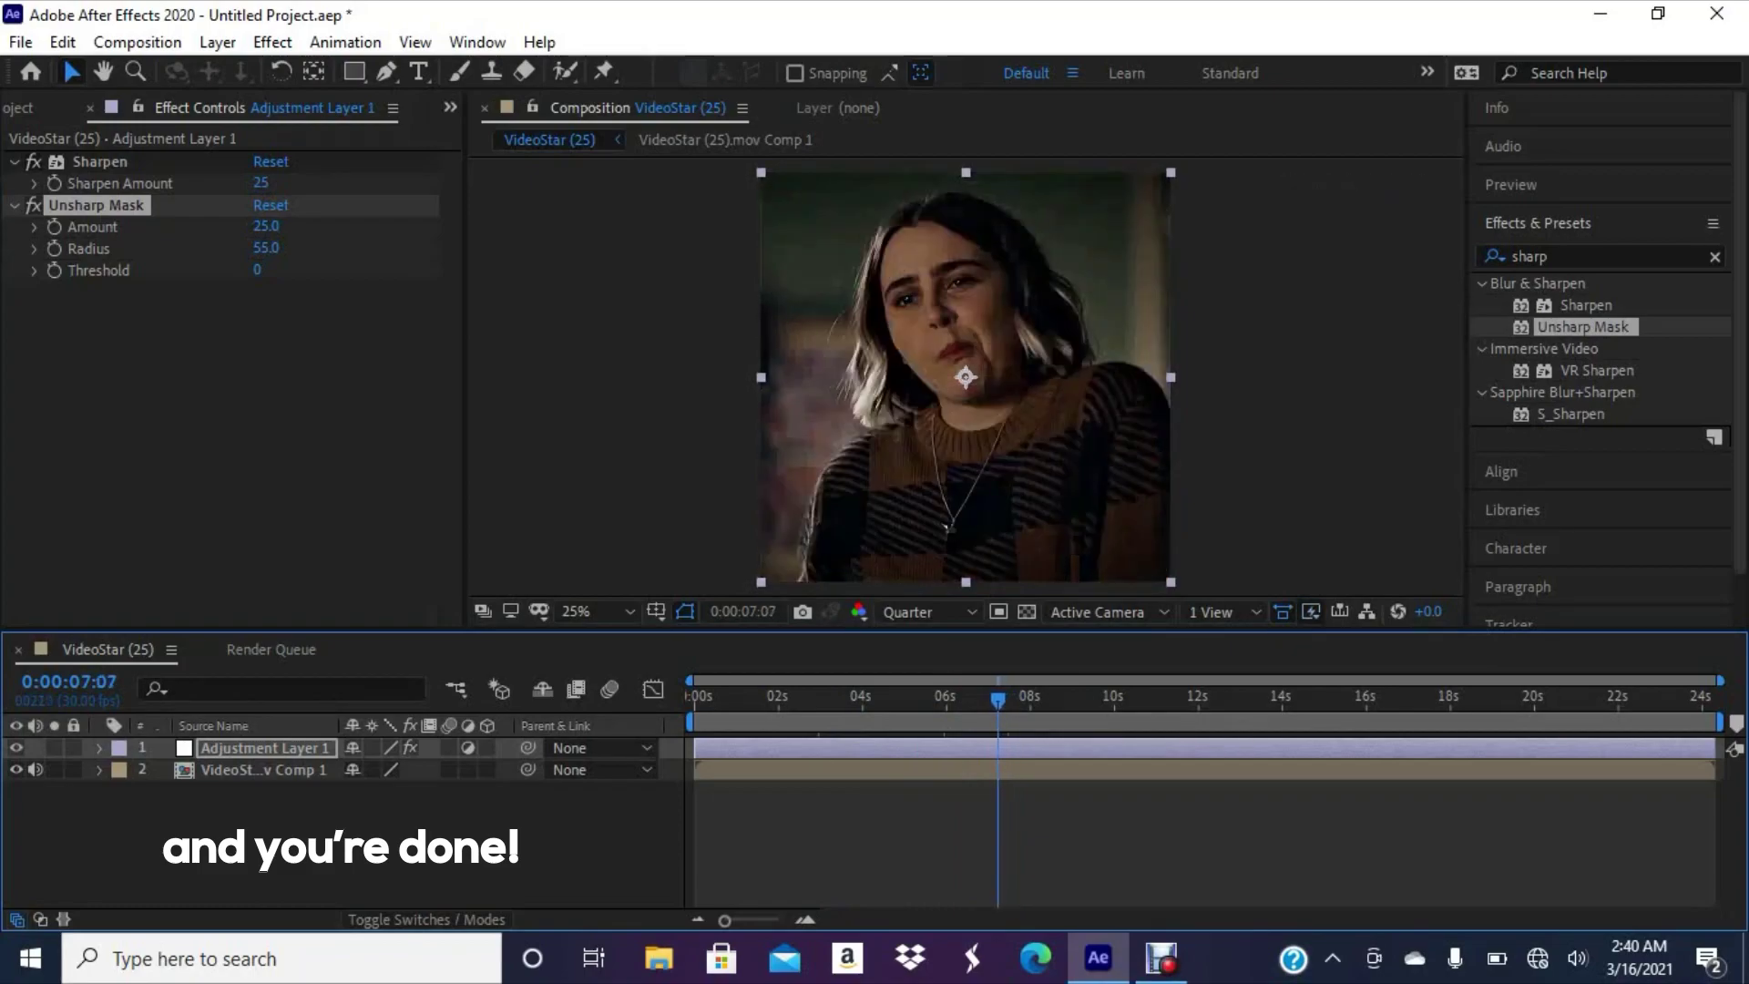
left_click(16, 747)
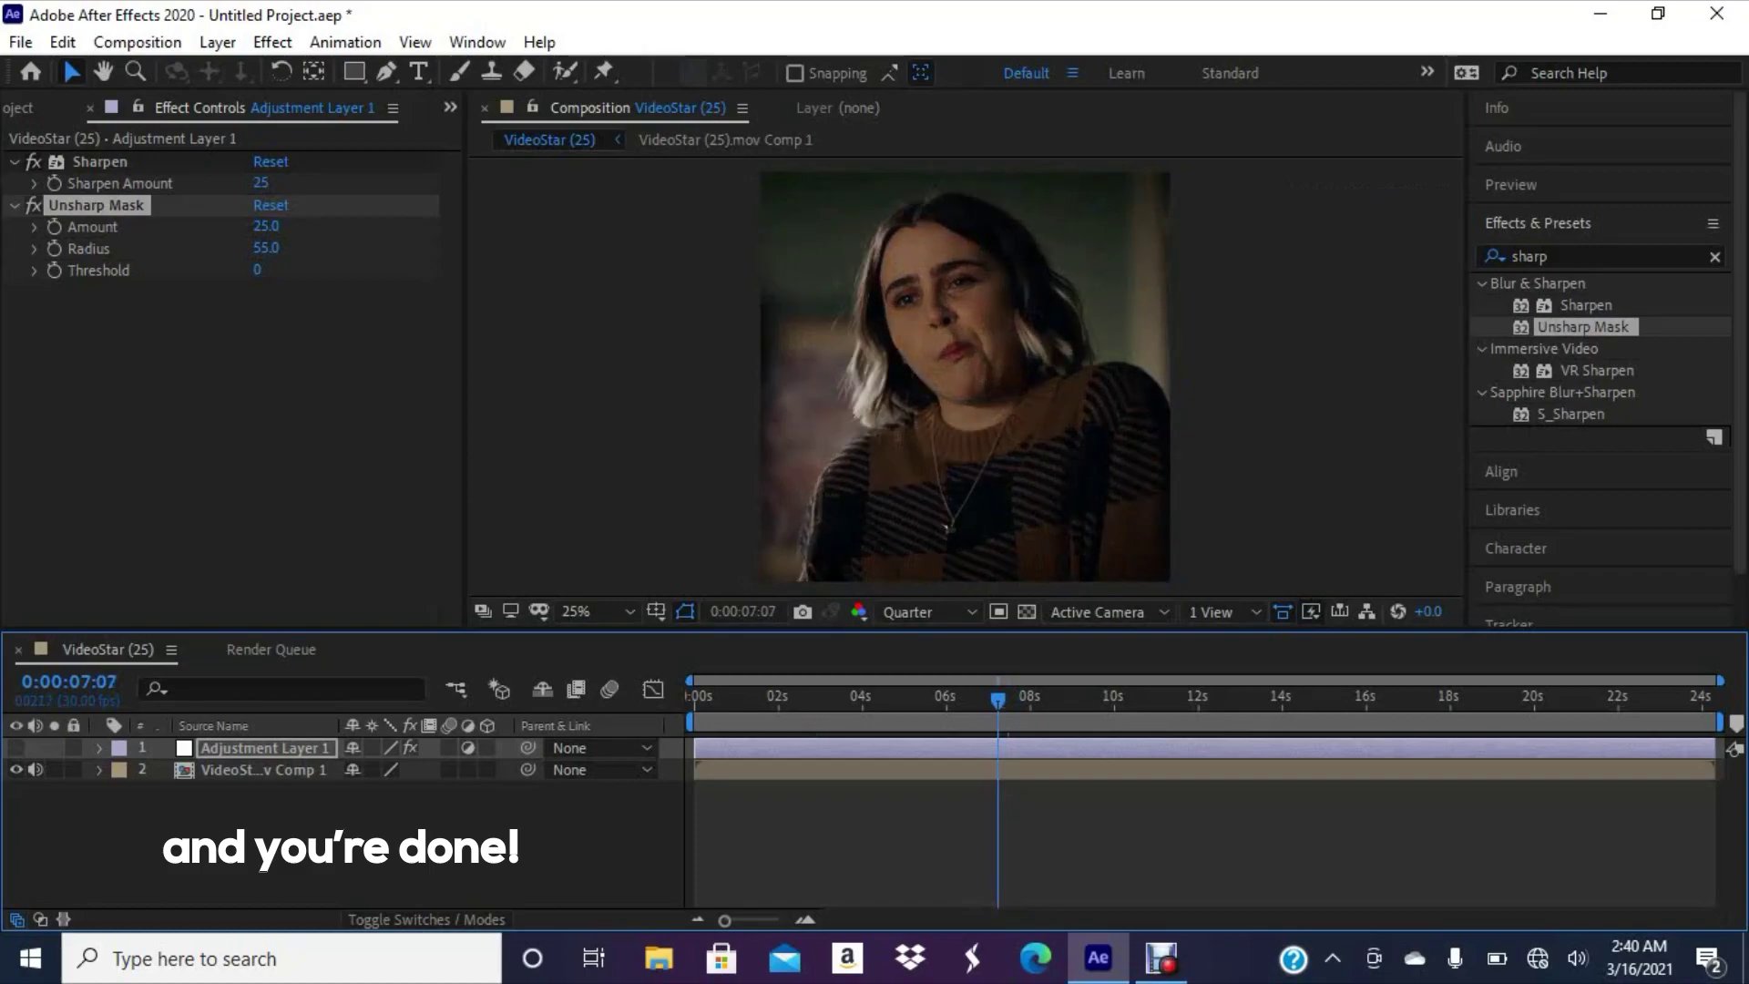
left_click(15, 747)
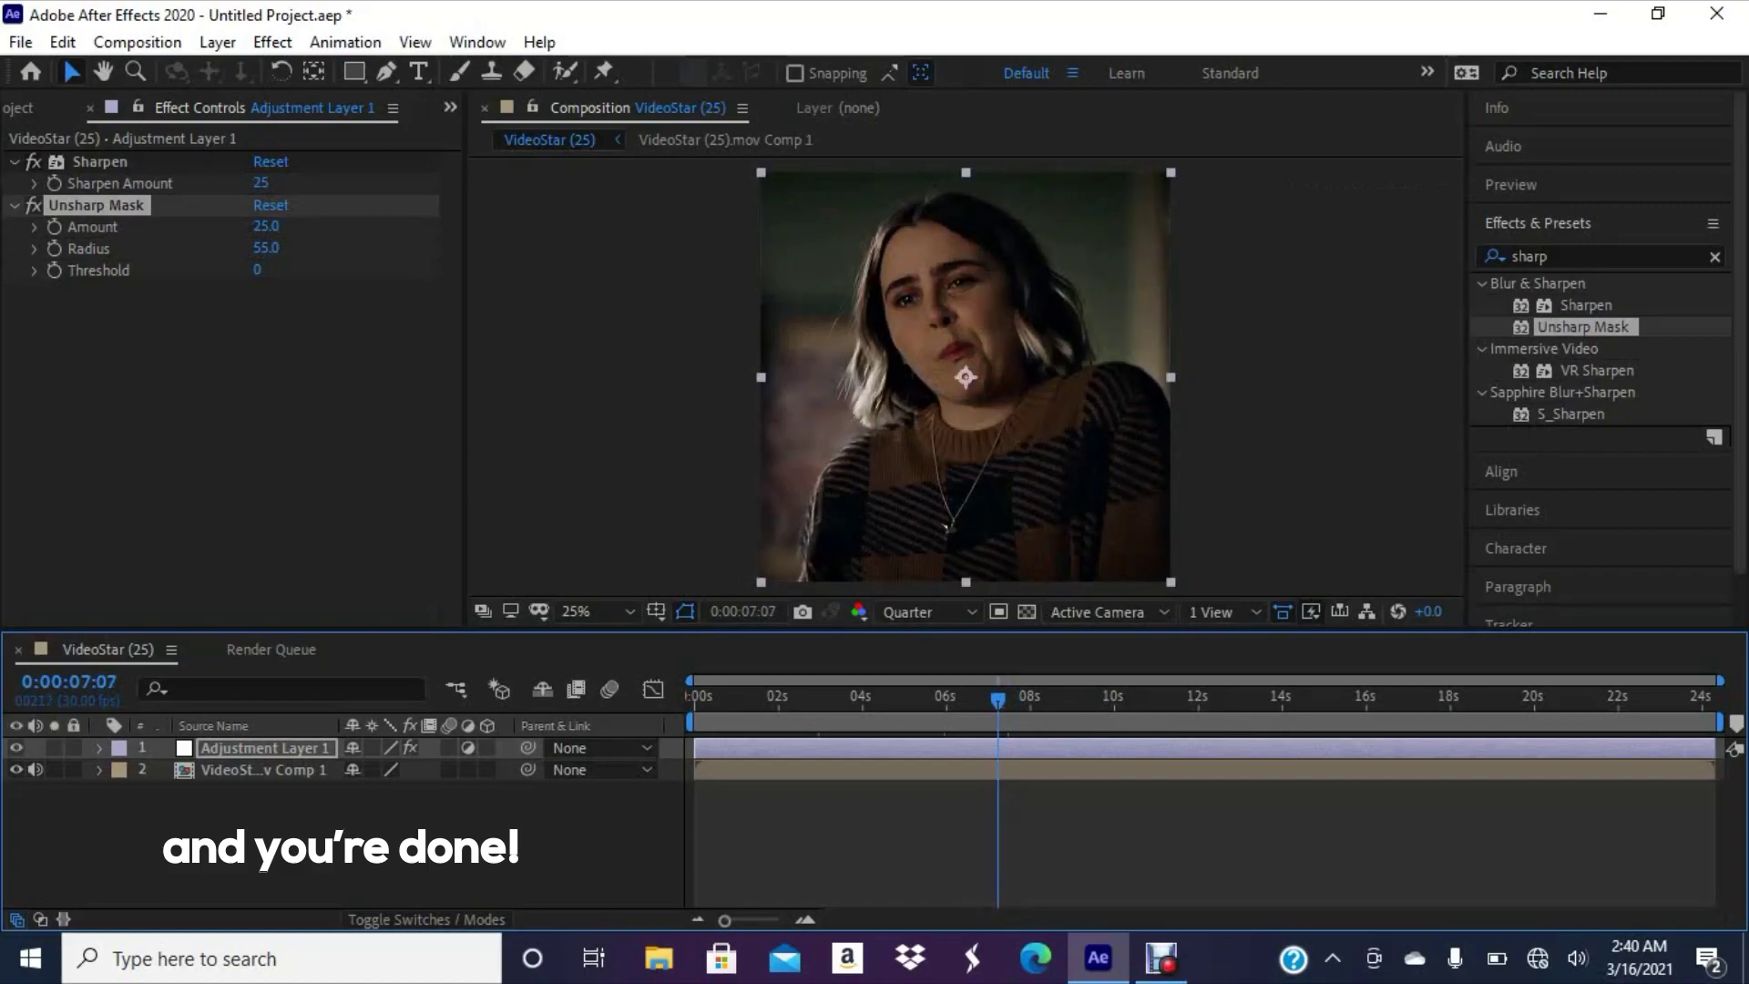
key("space")
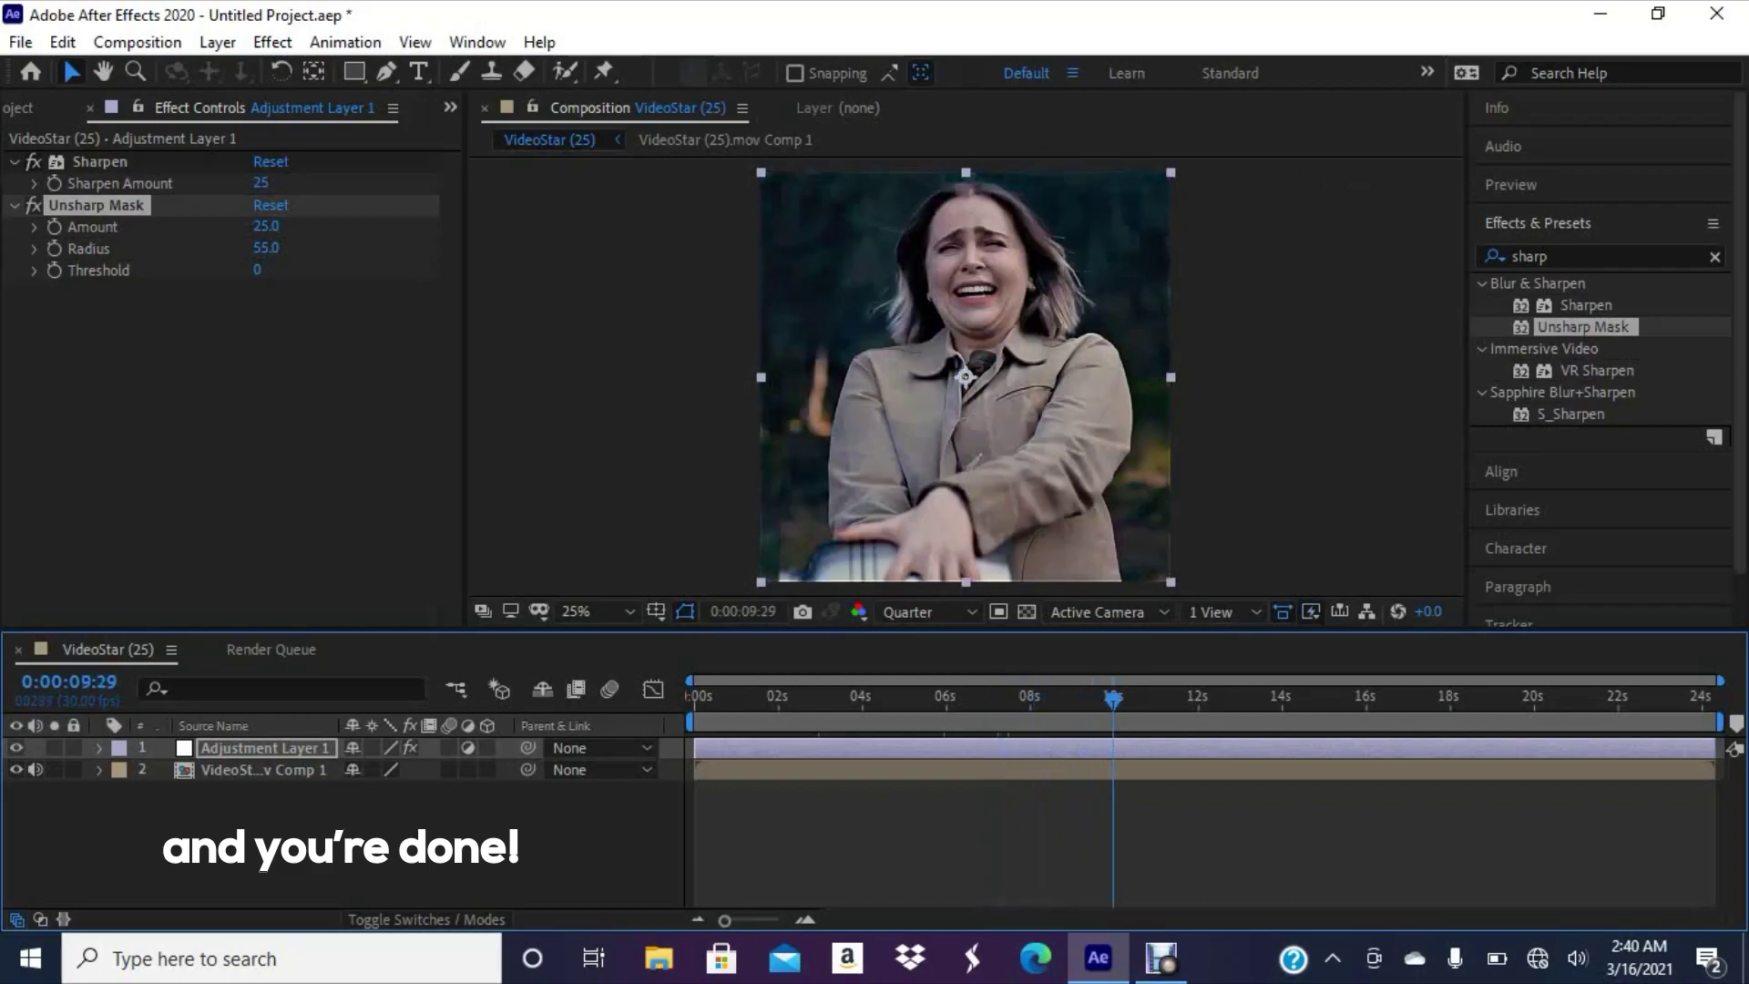
- Search 'sharp' again and apply Sapphire S_Sharpen to the VideoStar (25).mov Comp 1 layer
left_click(219, 364)
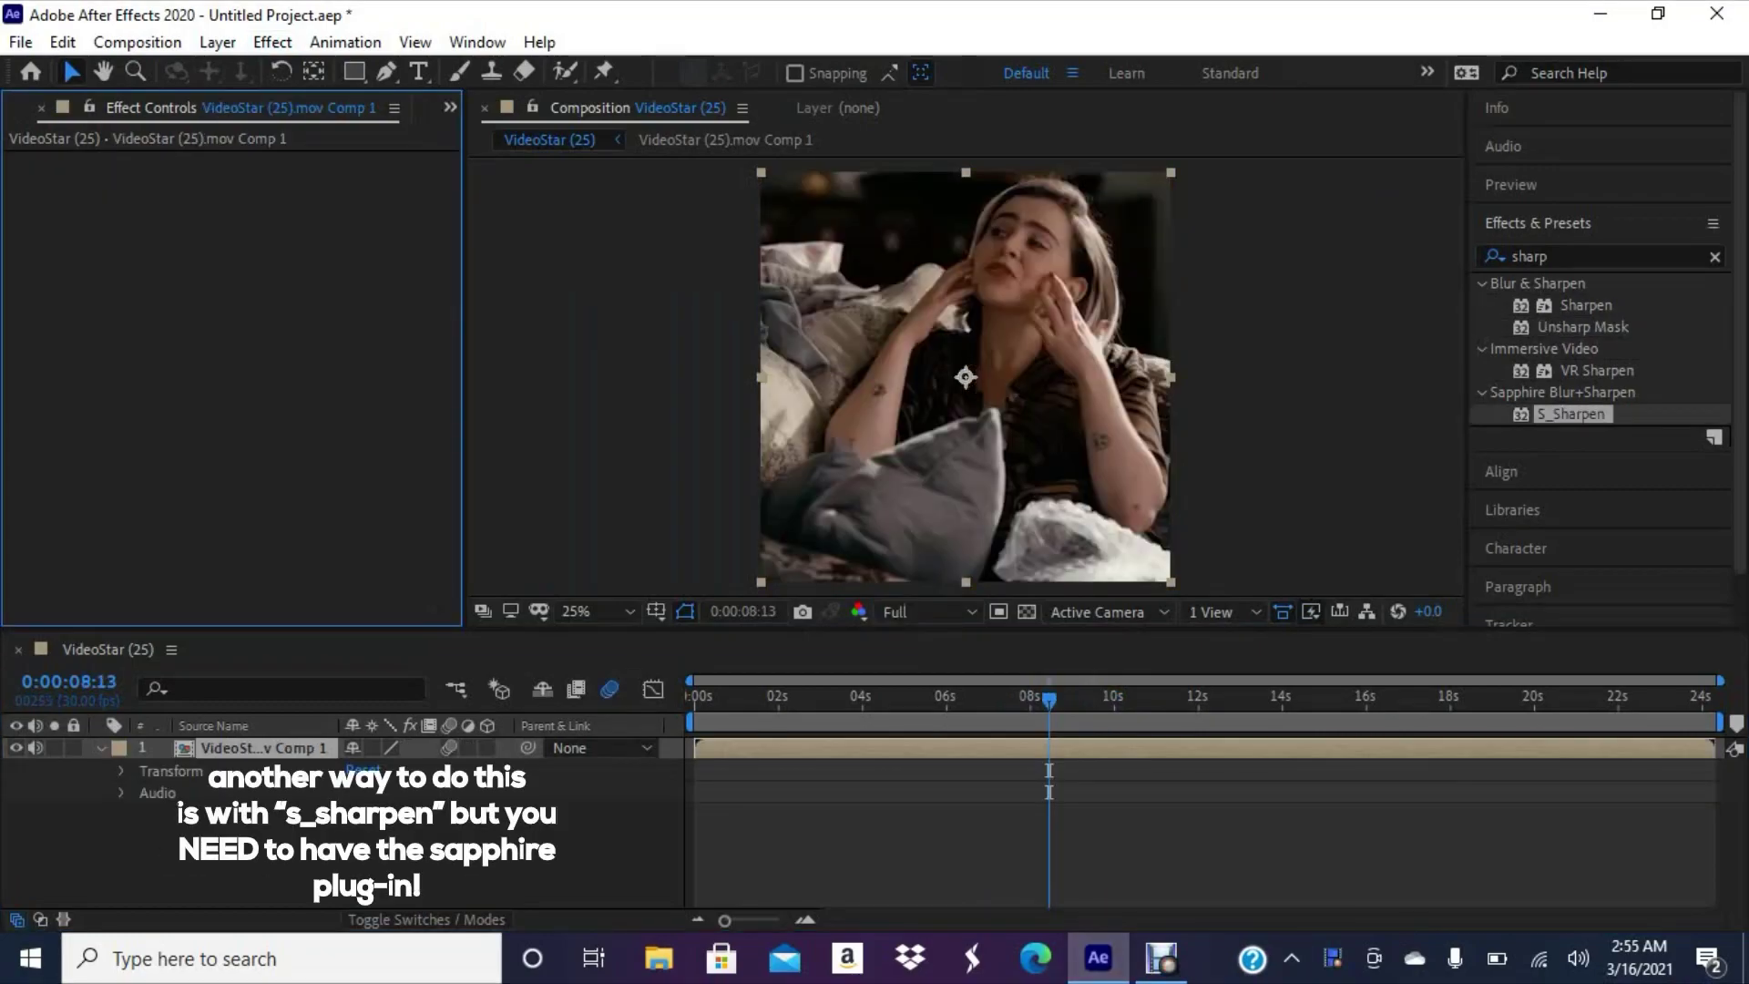
left_click(1573, 414)
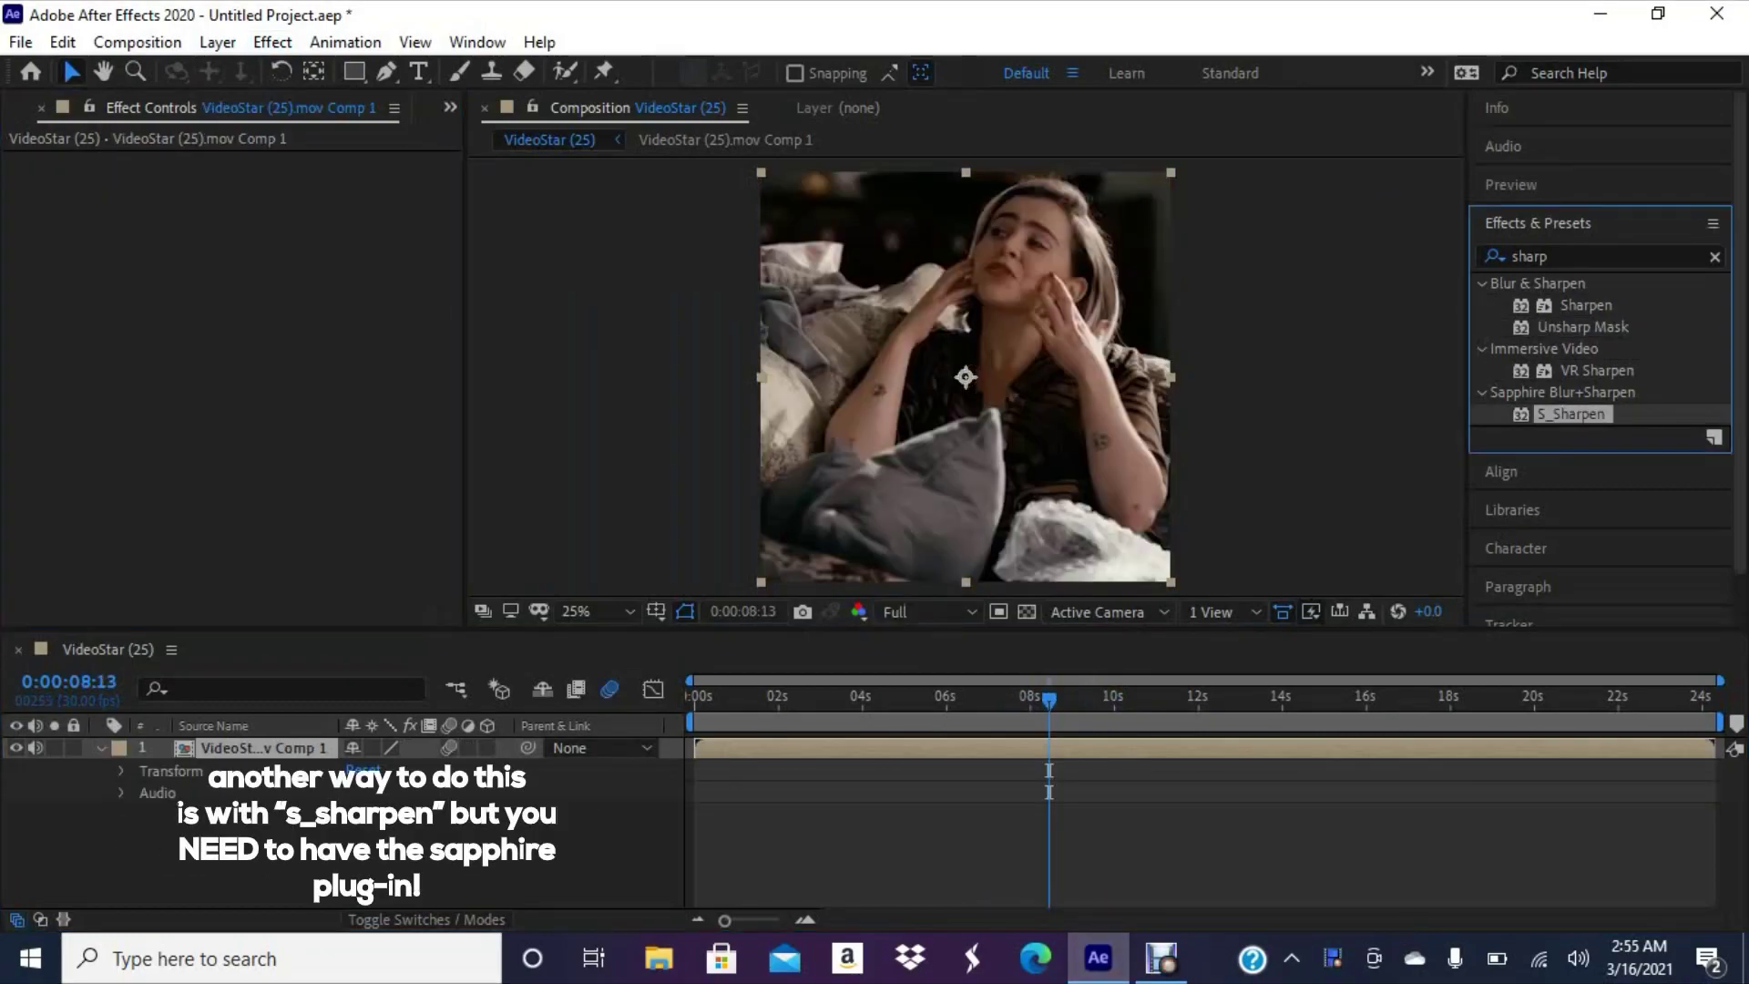
left_click(1549, 256)
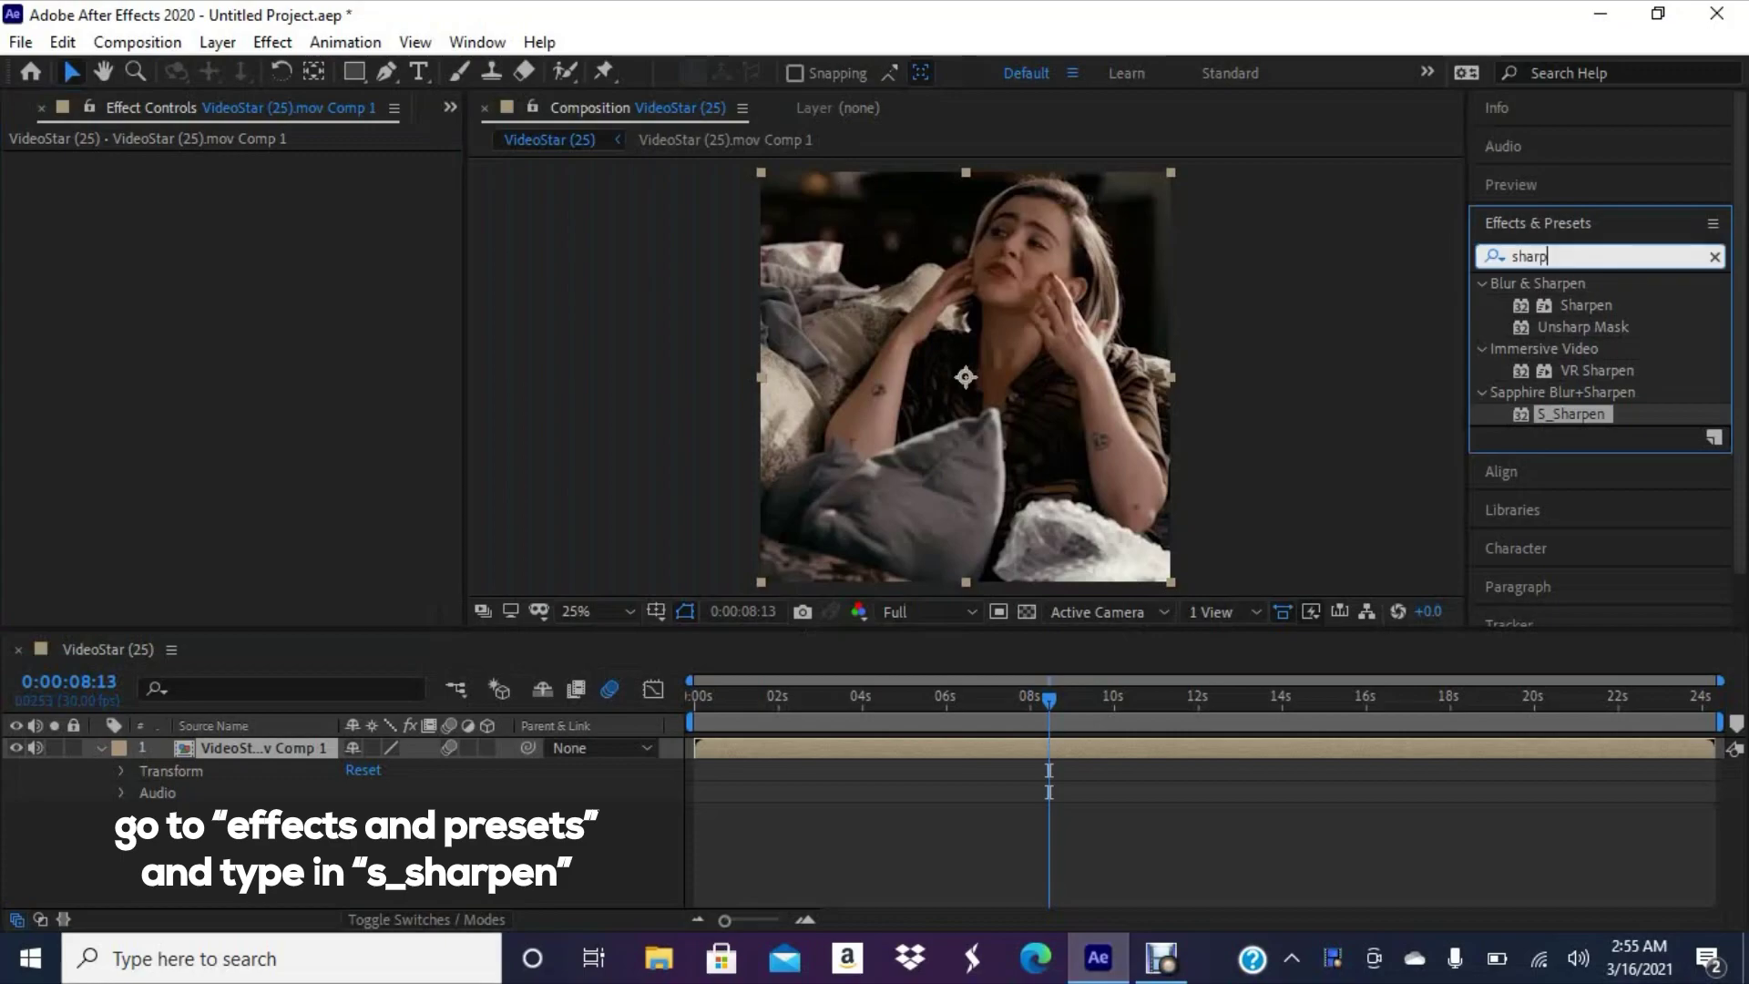
key("BackSpace")
key("BackSpace")
key("BackSpace")
left_click(1494, 256)
type("s")
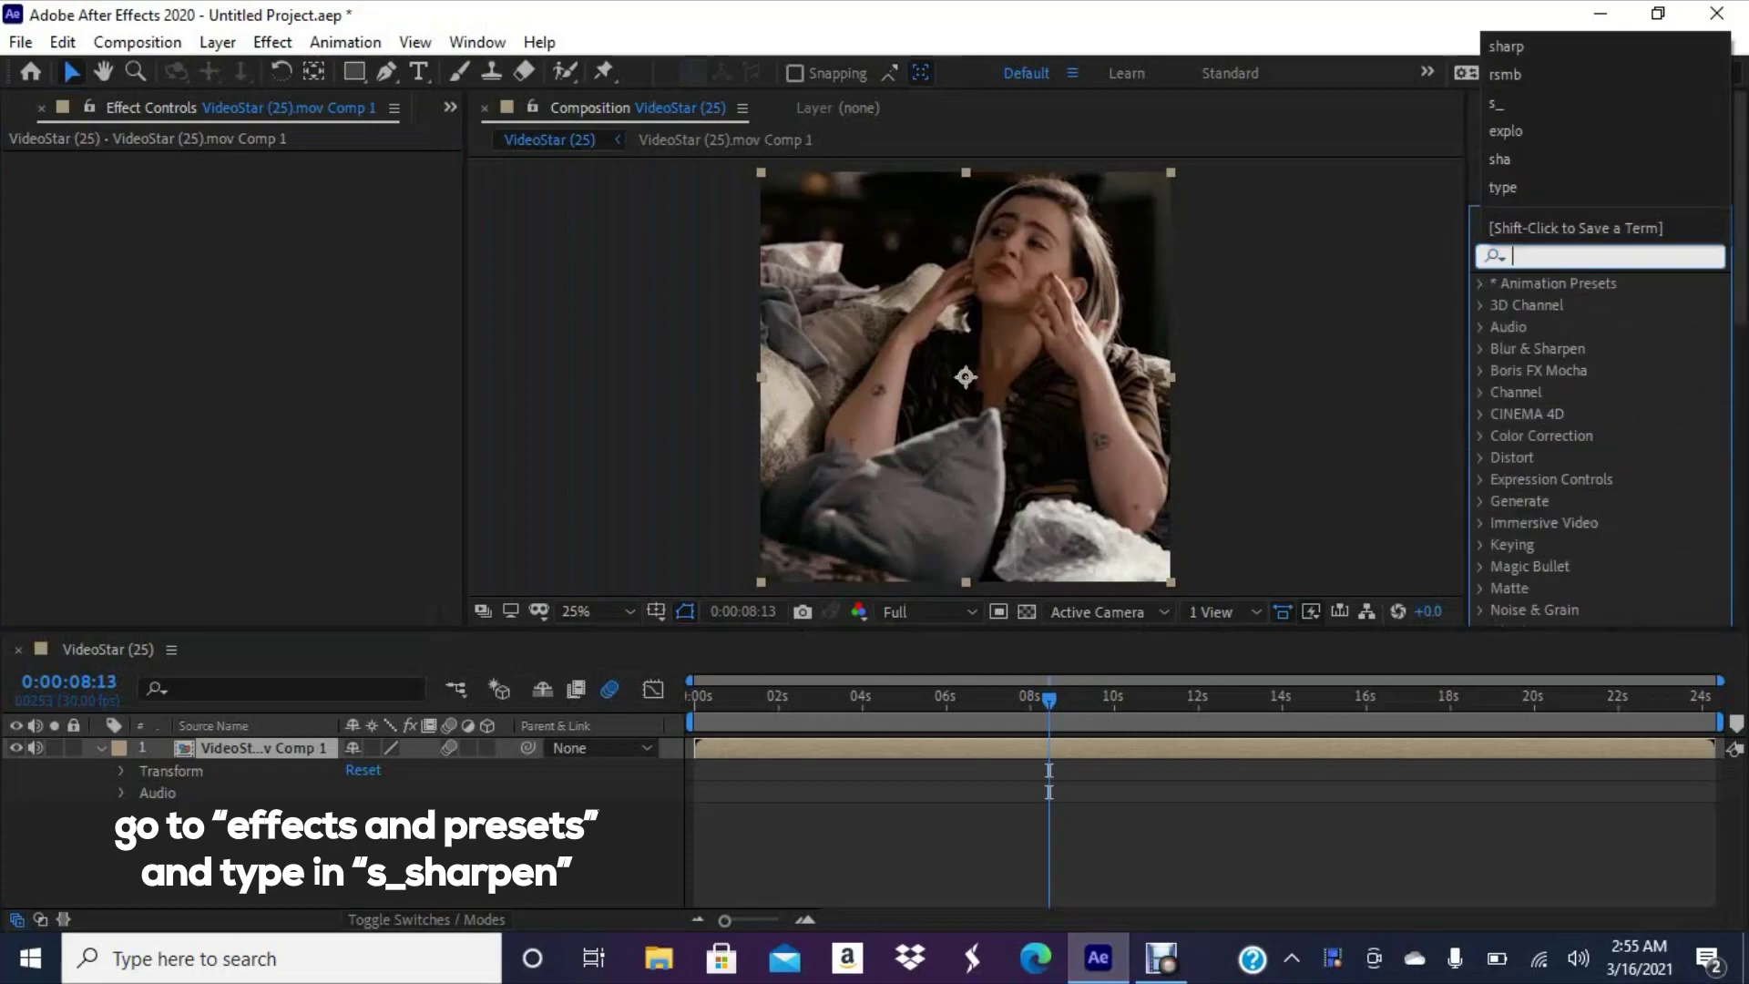
type("harp")
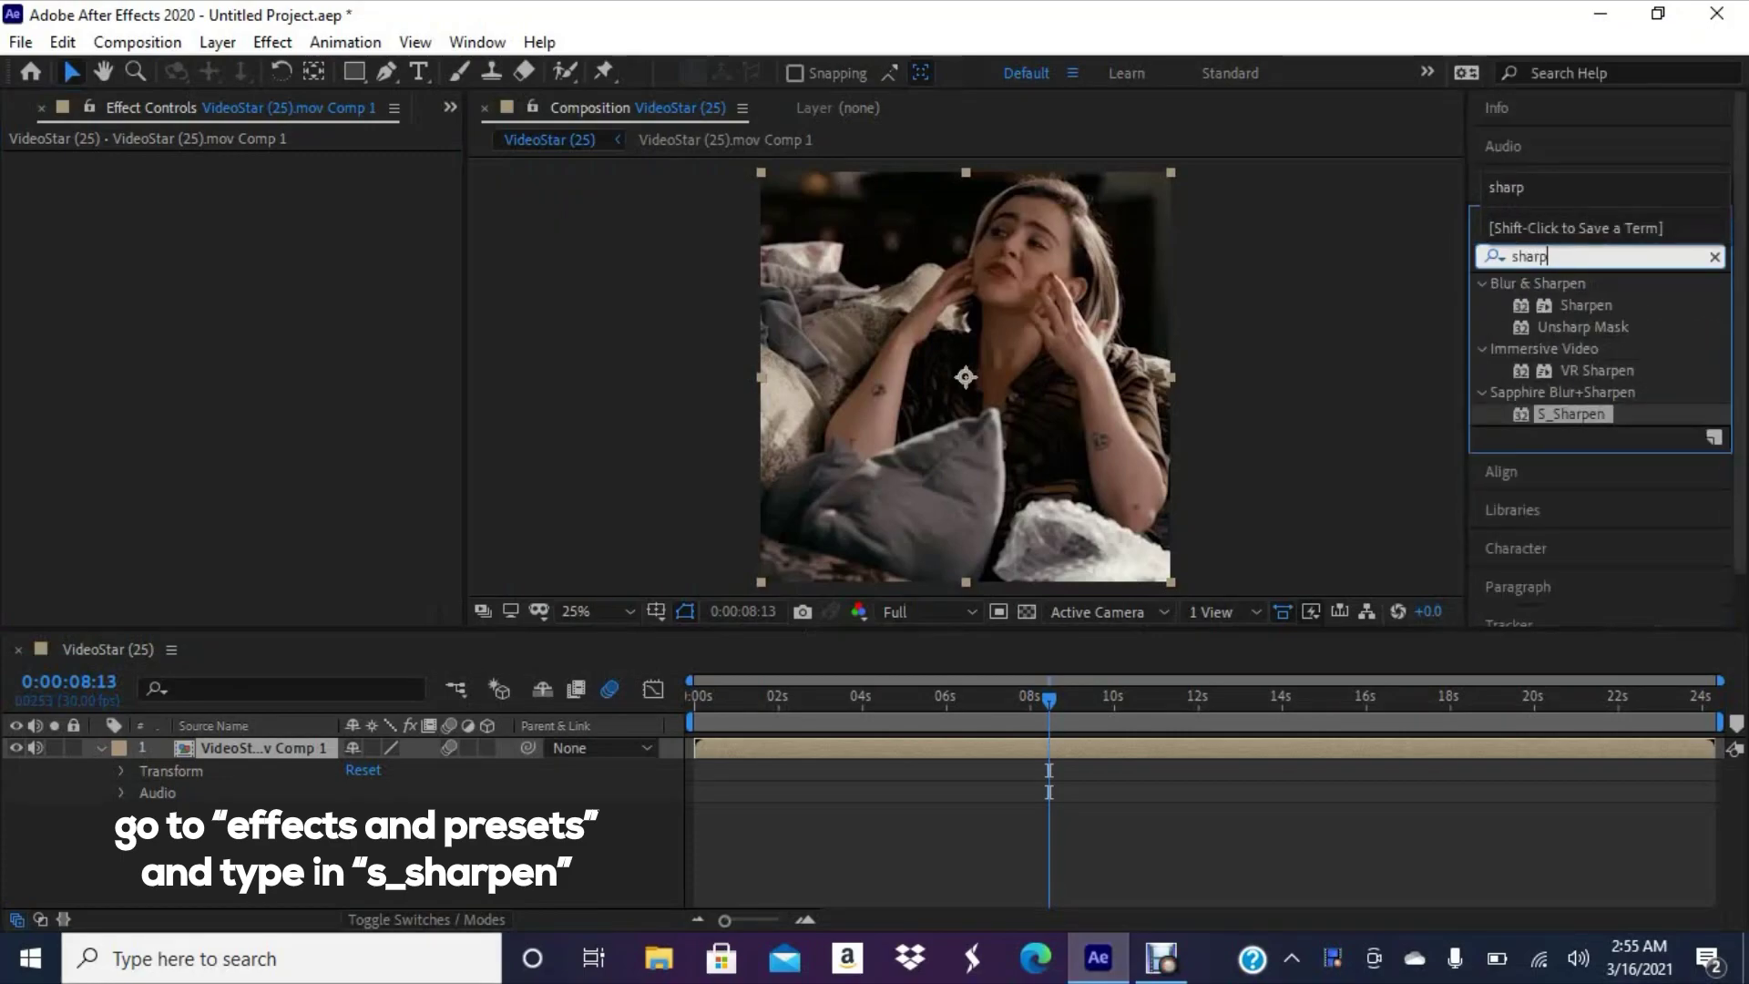
key("Return")
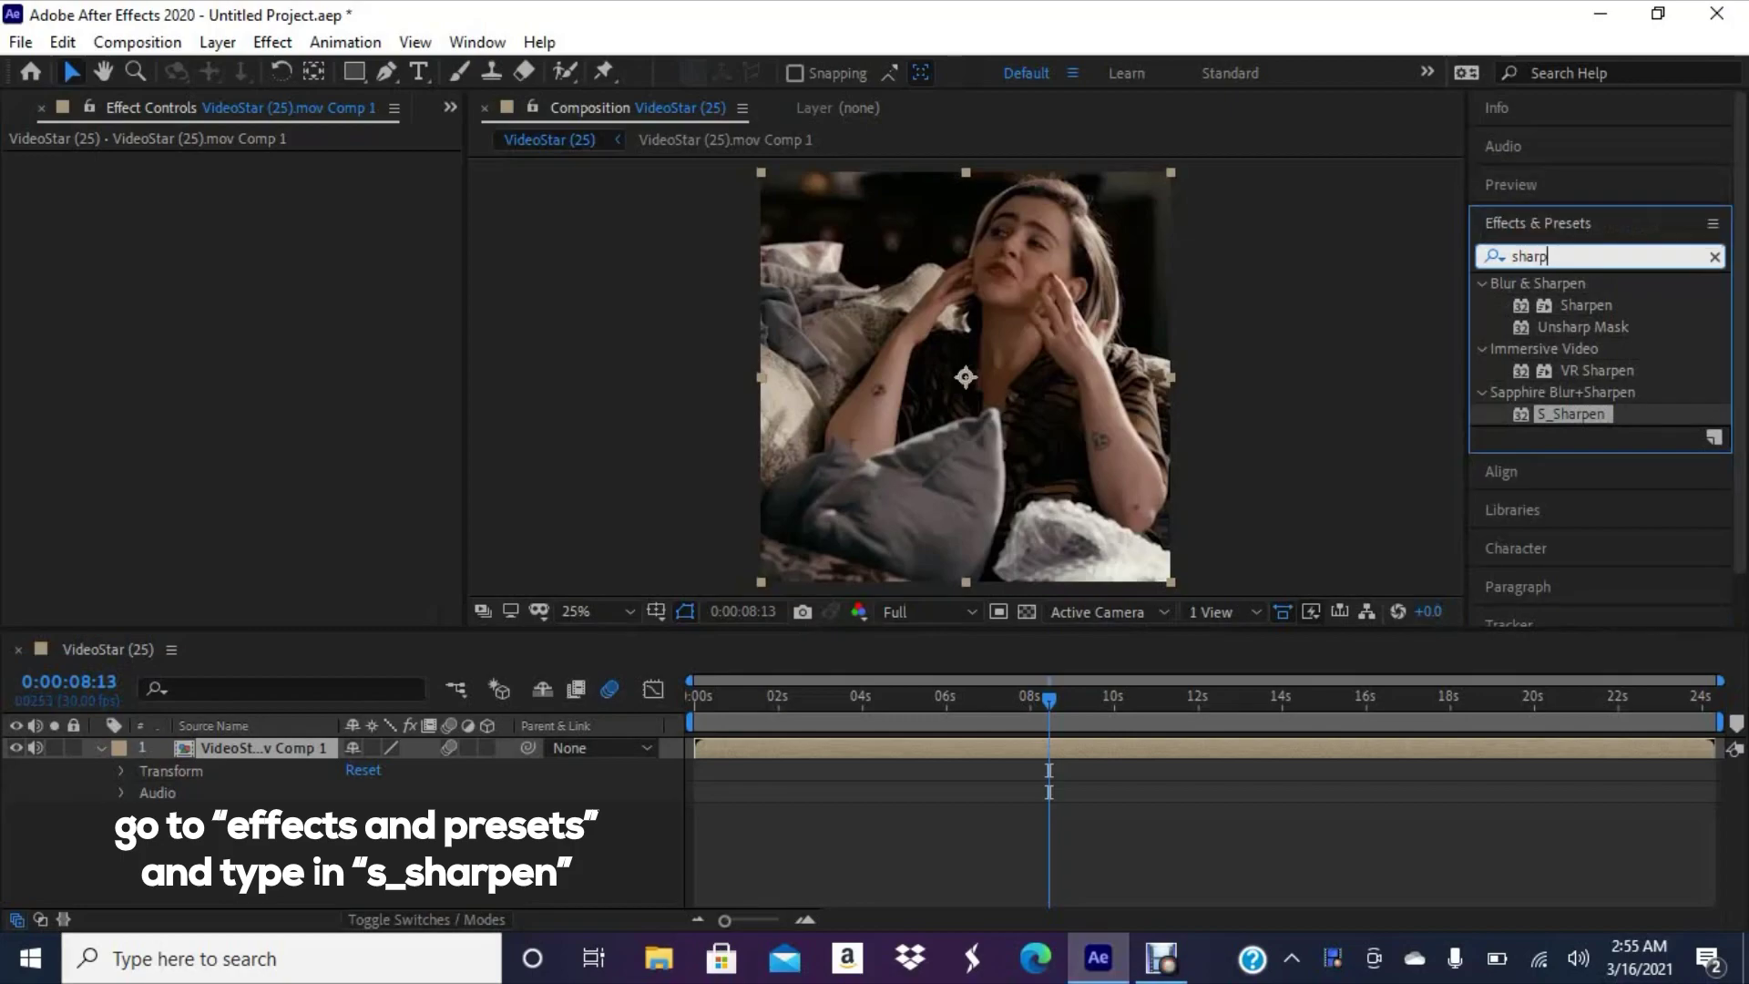
left_click_drag(1571, 414, 1075, 747)
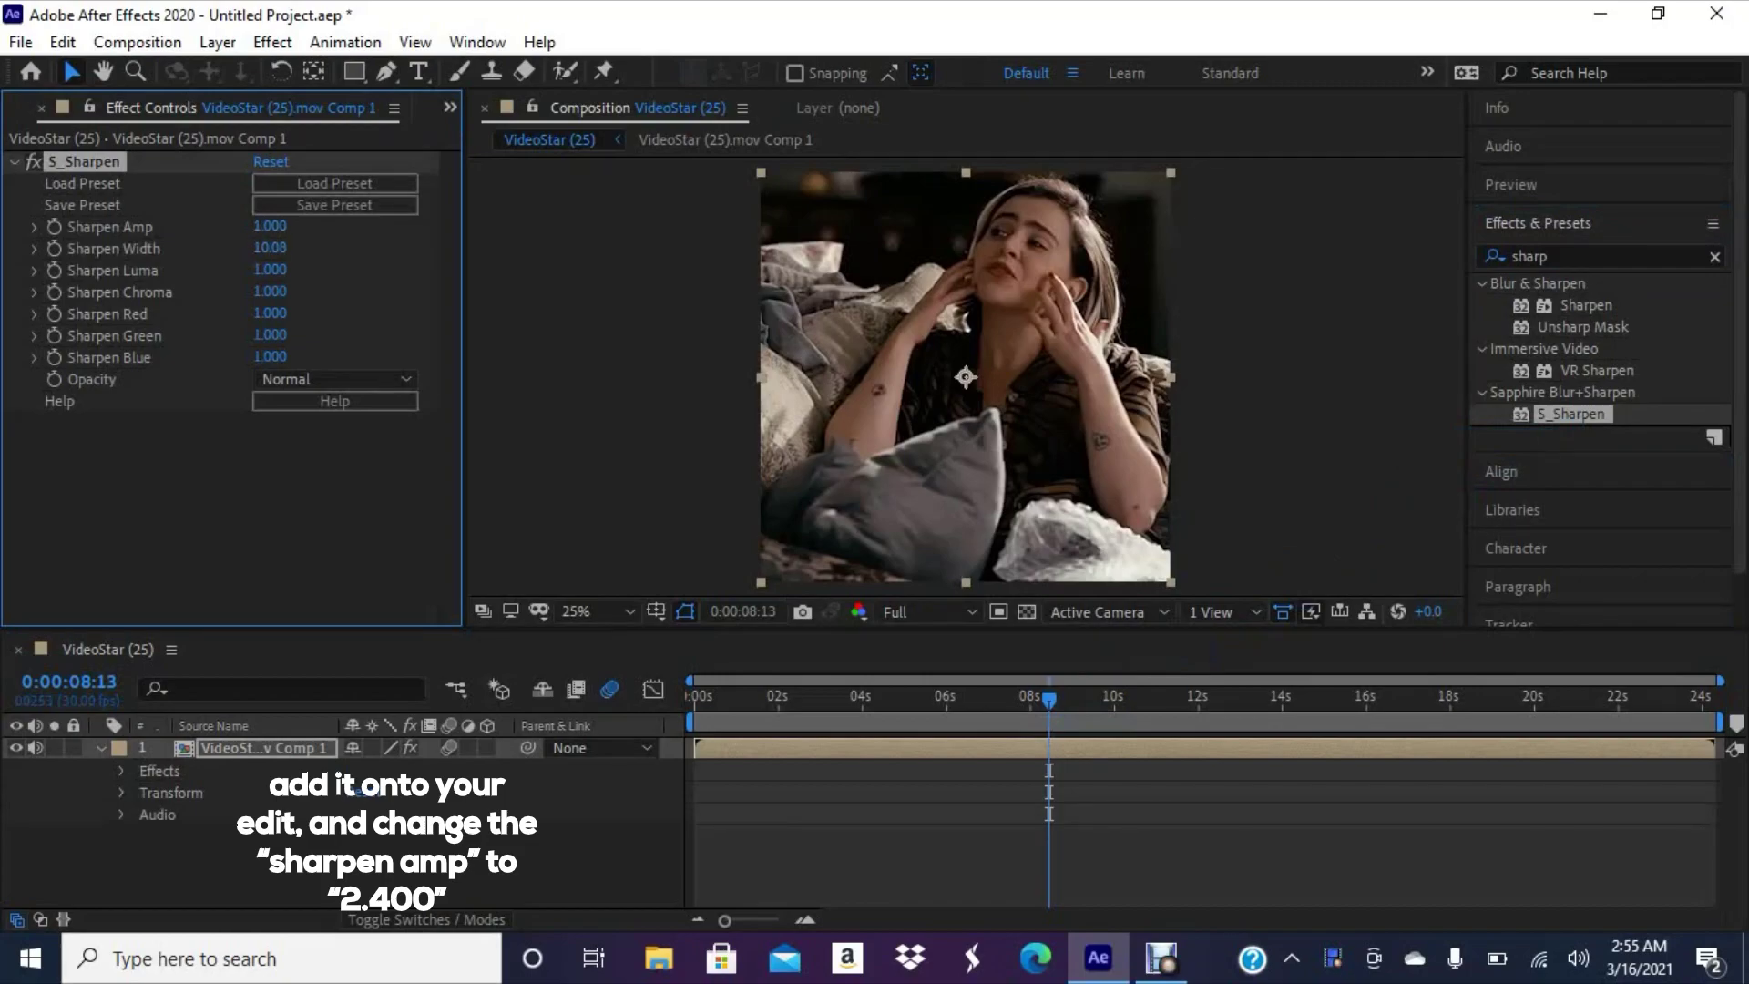
- Raise S_Sharpen's Sharpen Amp and scrub through nearby frames to review the sharpening
left_click_drag(270, 226, 343, 226)
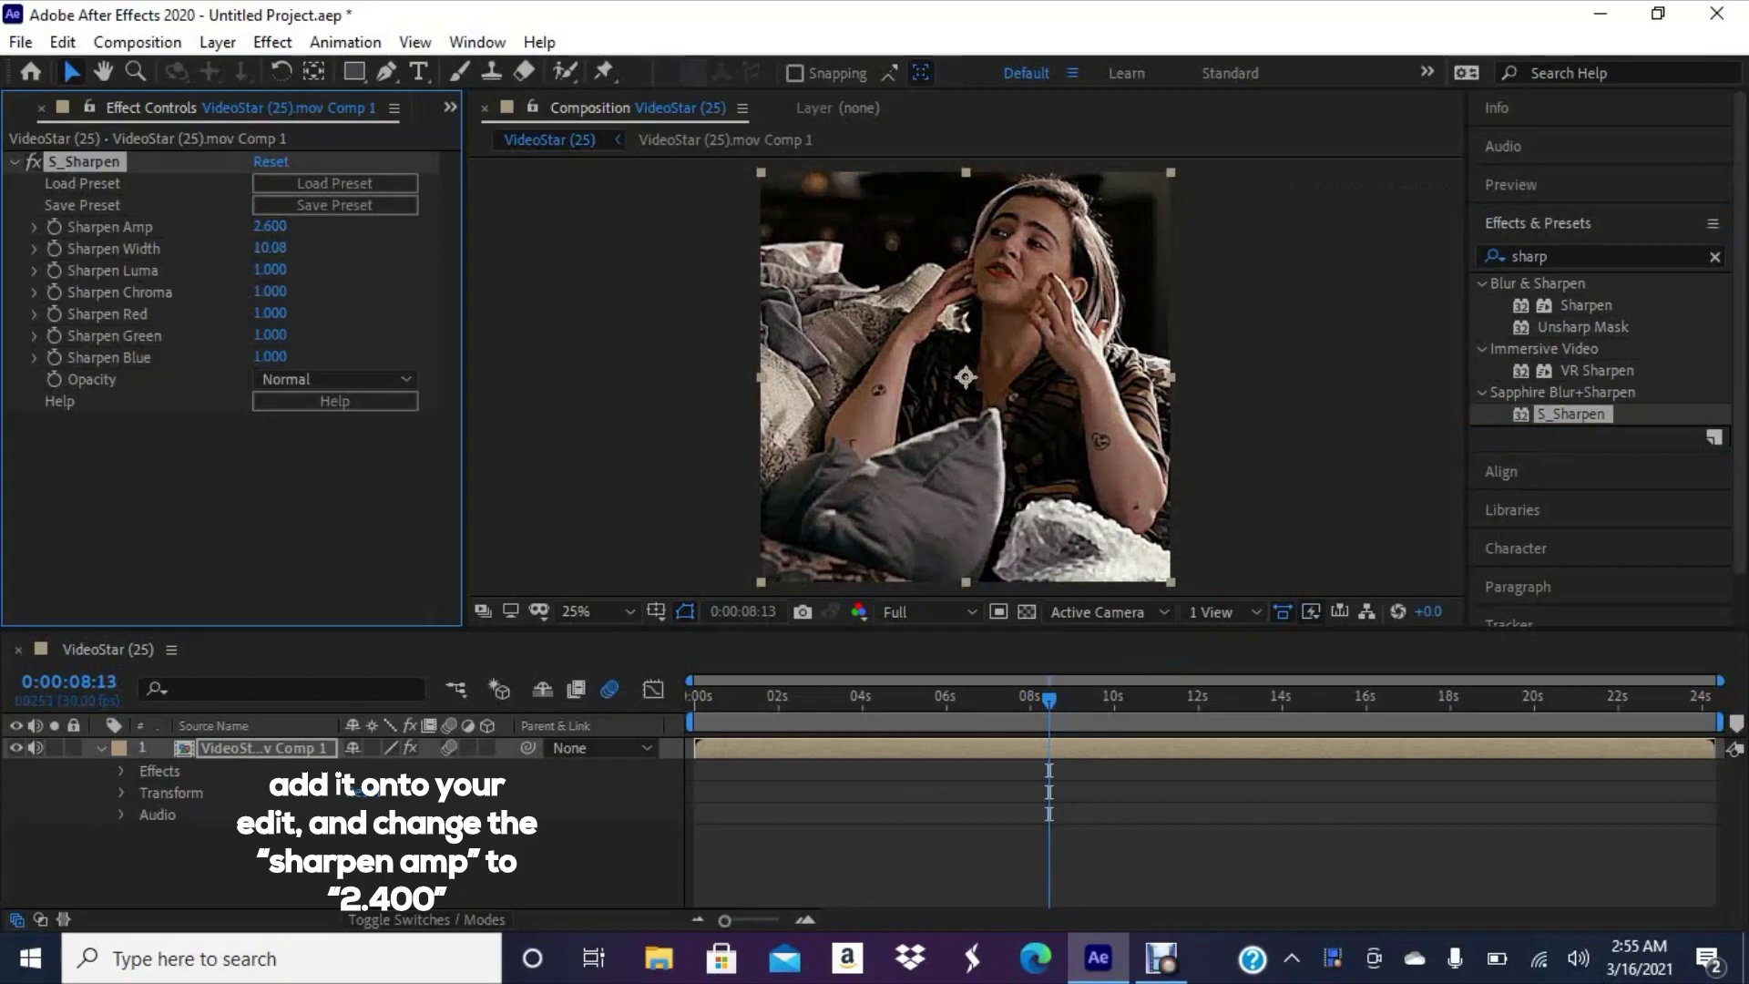
left_click(1055, 697)
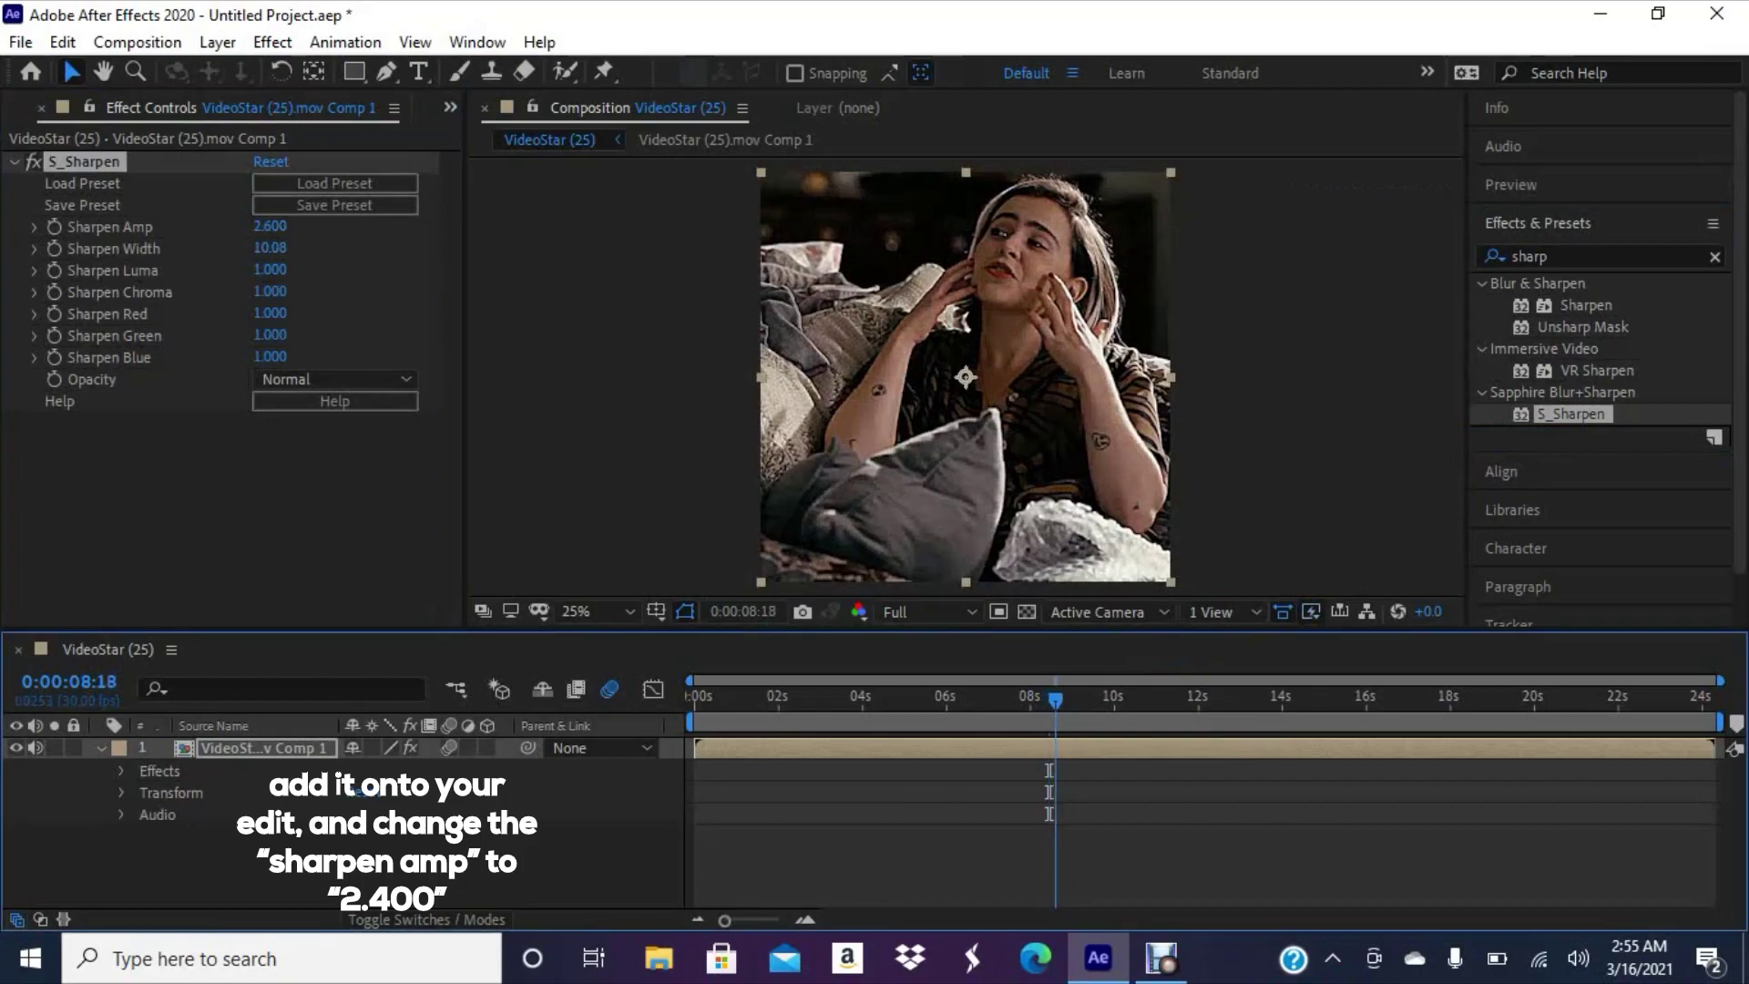
mouse_move(1055, 698)
left_mouse_down()
mouse_move(1076, 697)
mouse_move(1028, 698)
left_mouse_up()
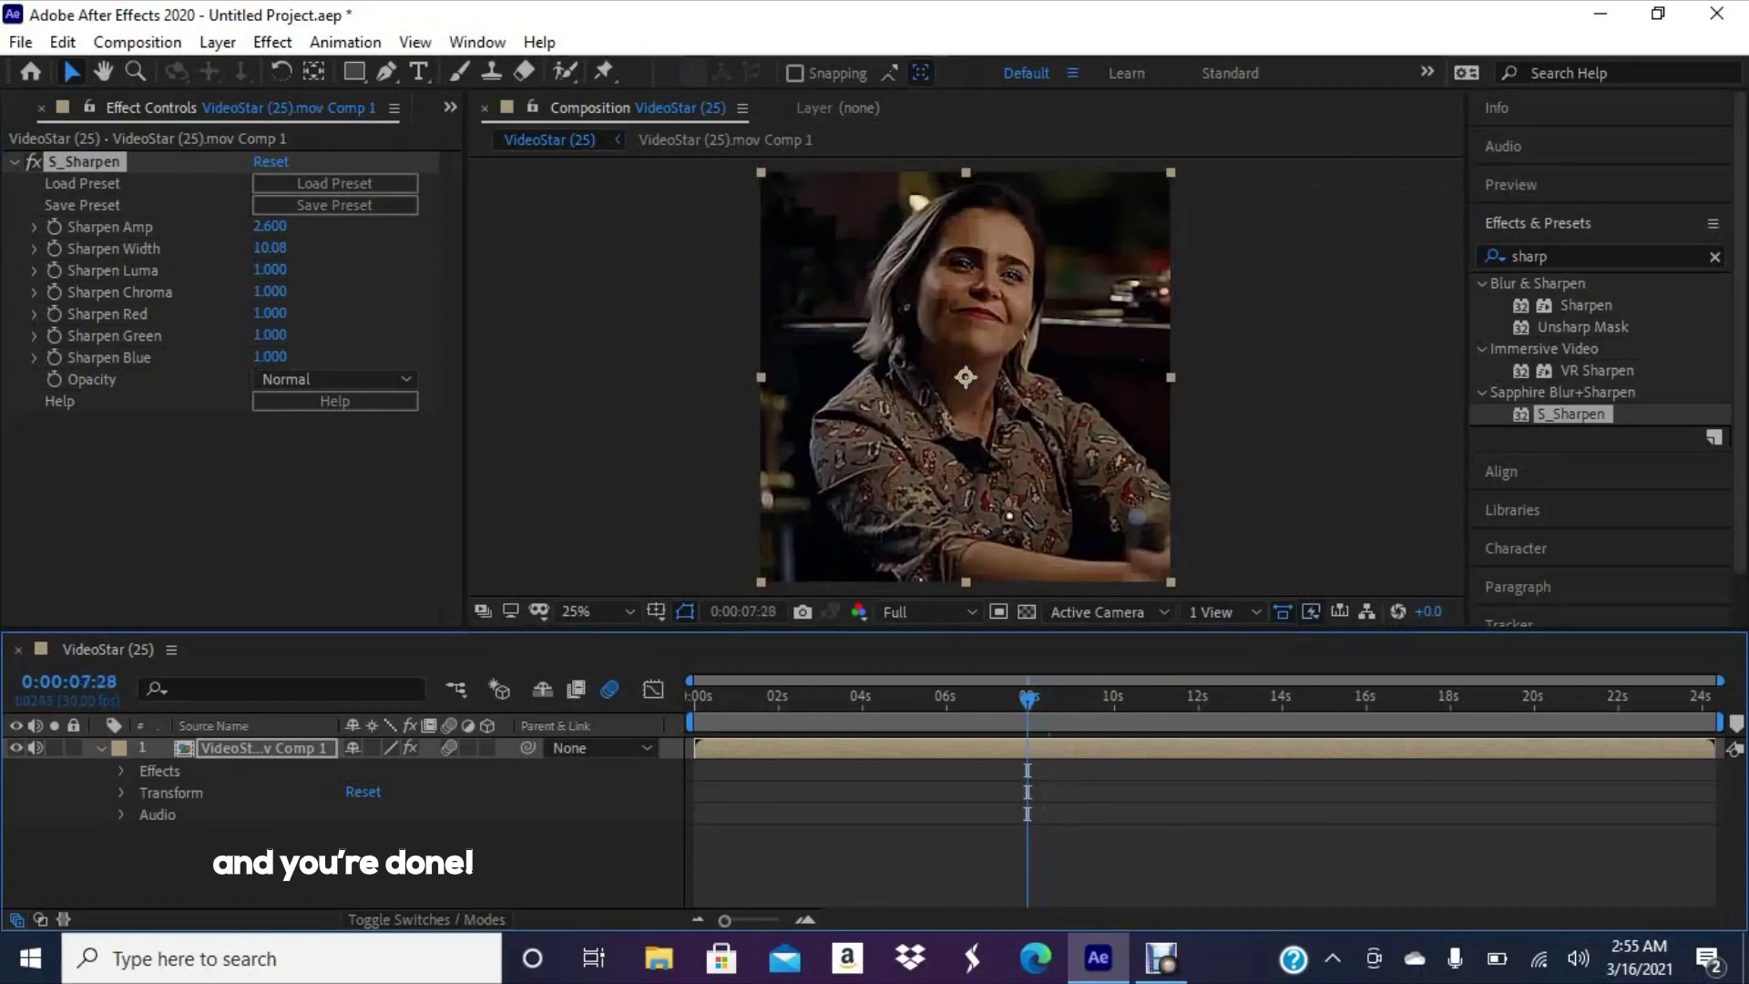
left_click_drag(1027, 697, 999, 698)
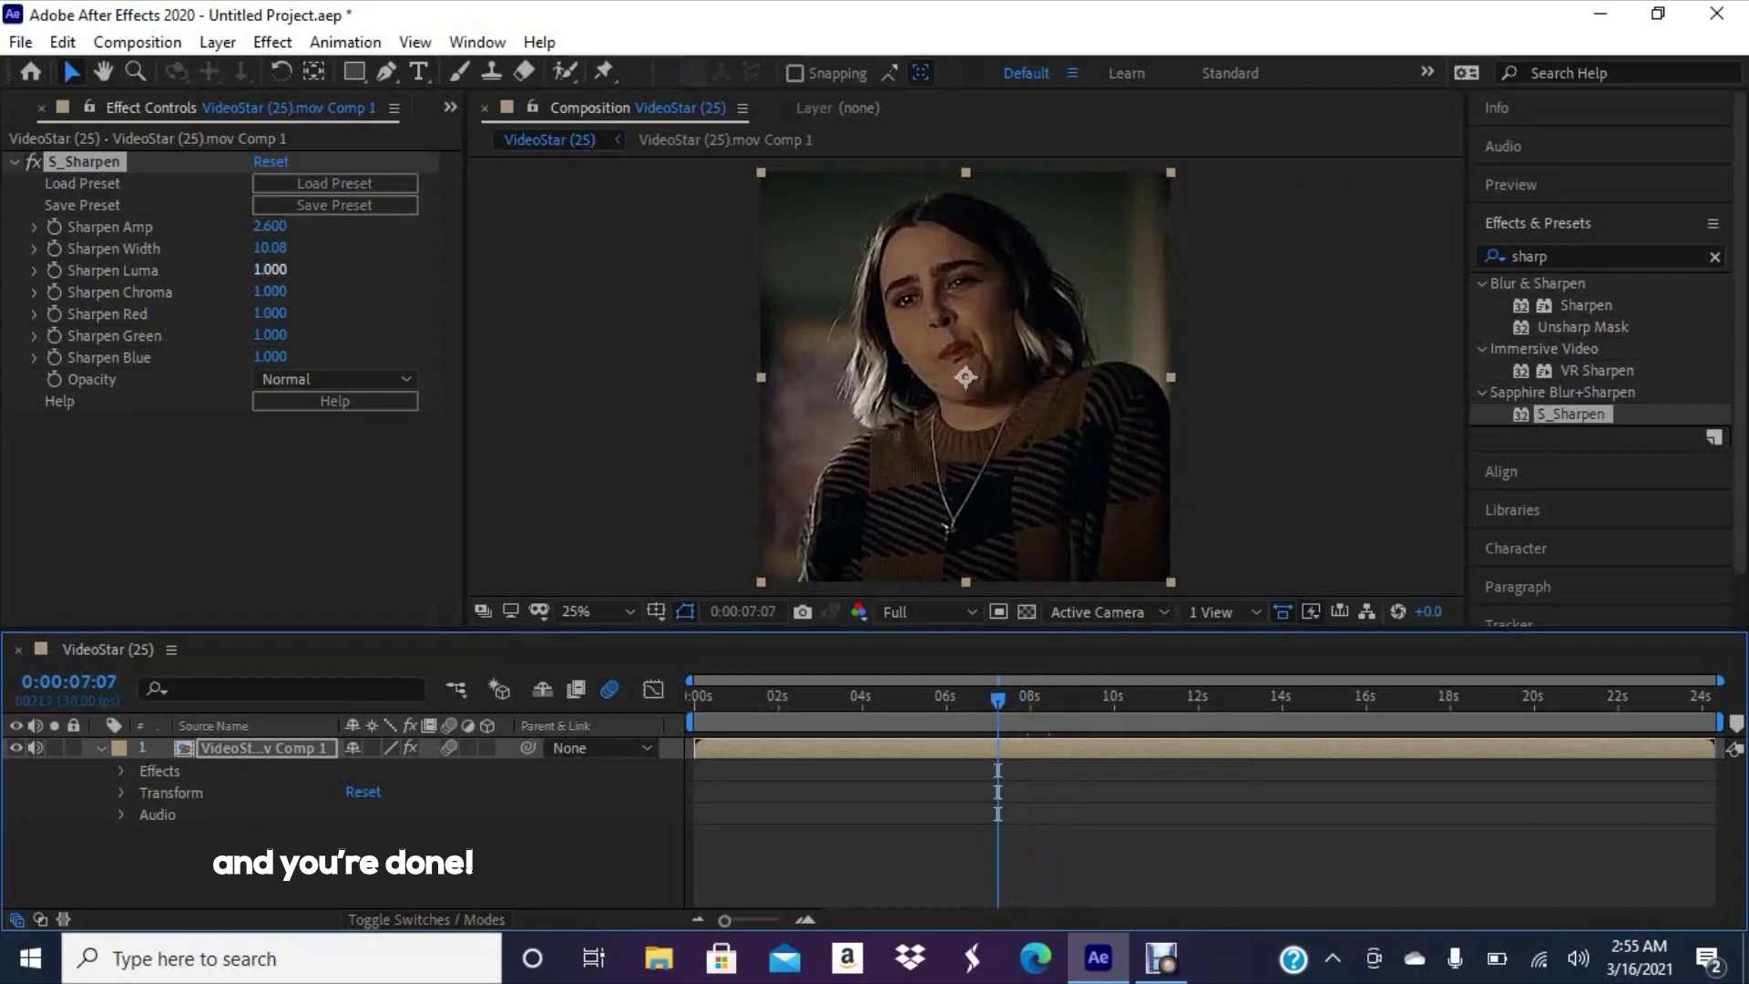
- Settle Sharpen Amp at 2.000 and Sharpen Width at 21.08, checking an earlier shot
left_click(269, 226)
type("1.3")
key("Return")
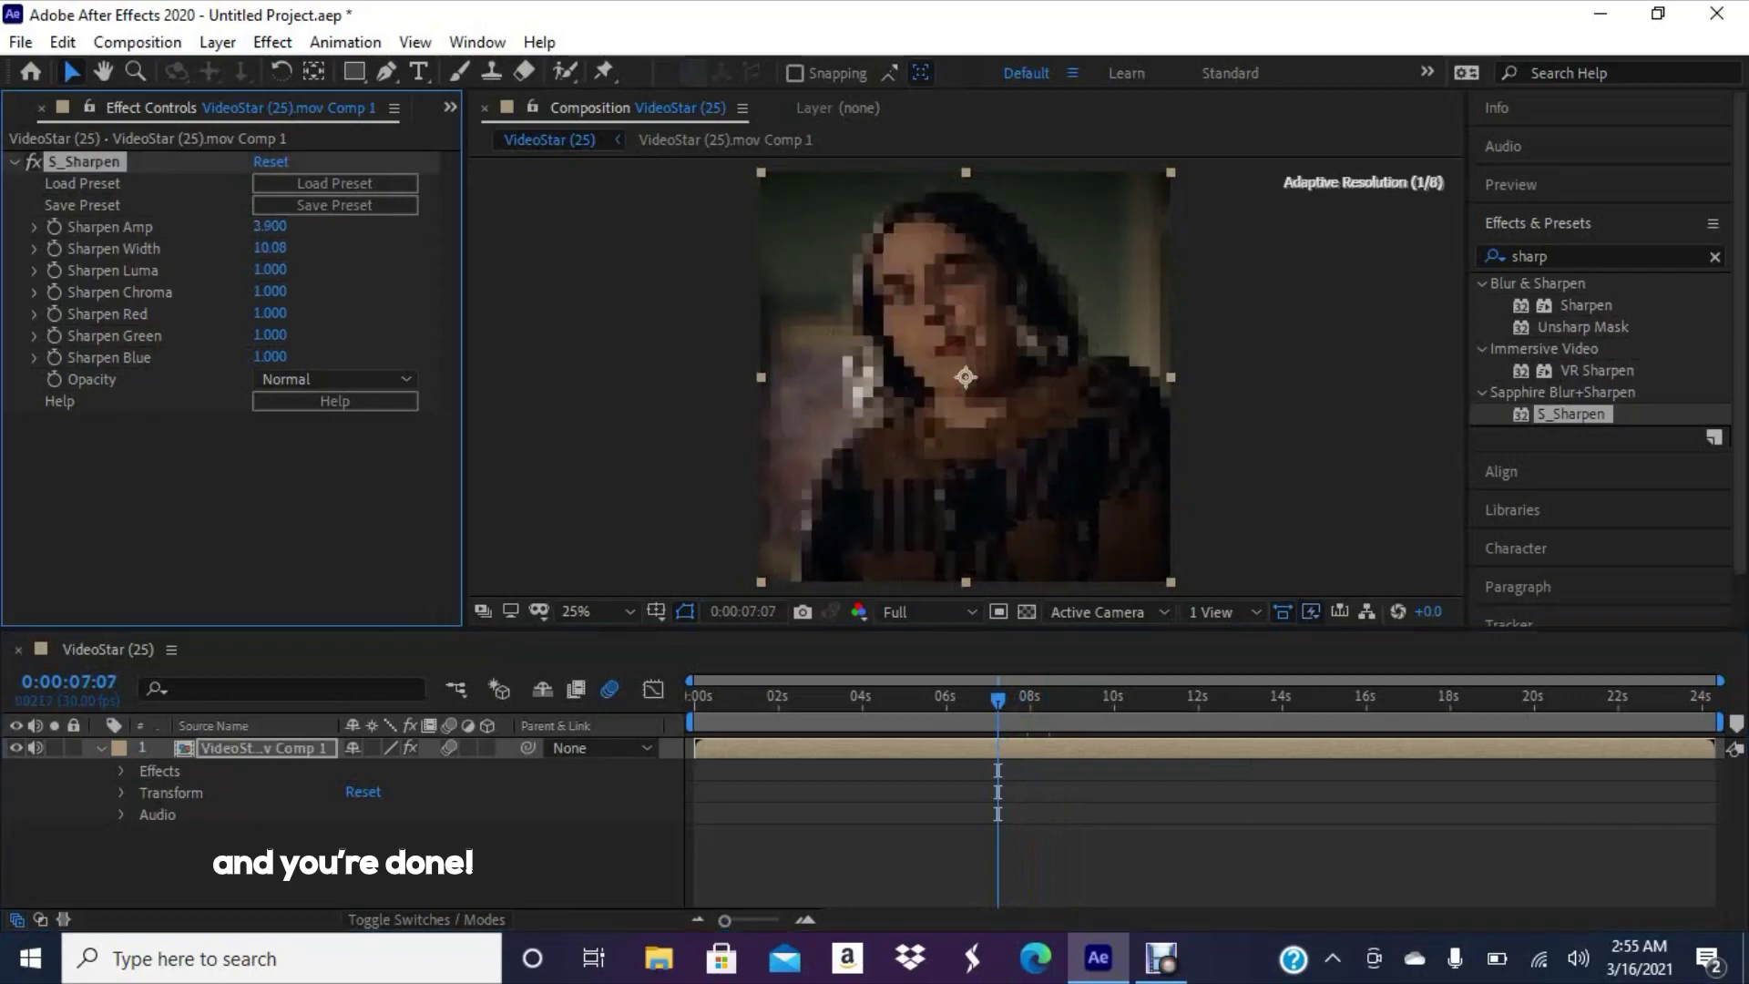
mouse_move(270, 226)
left_mouse_down()
mouse_move(301, 226)
mouse_move(265, 226)
left_mouse_up()
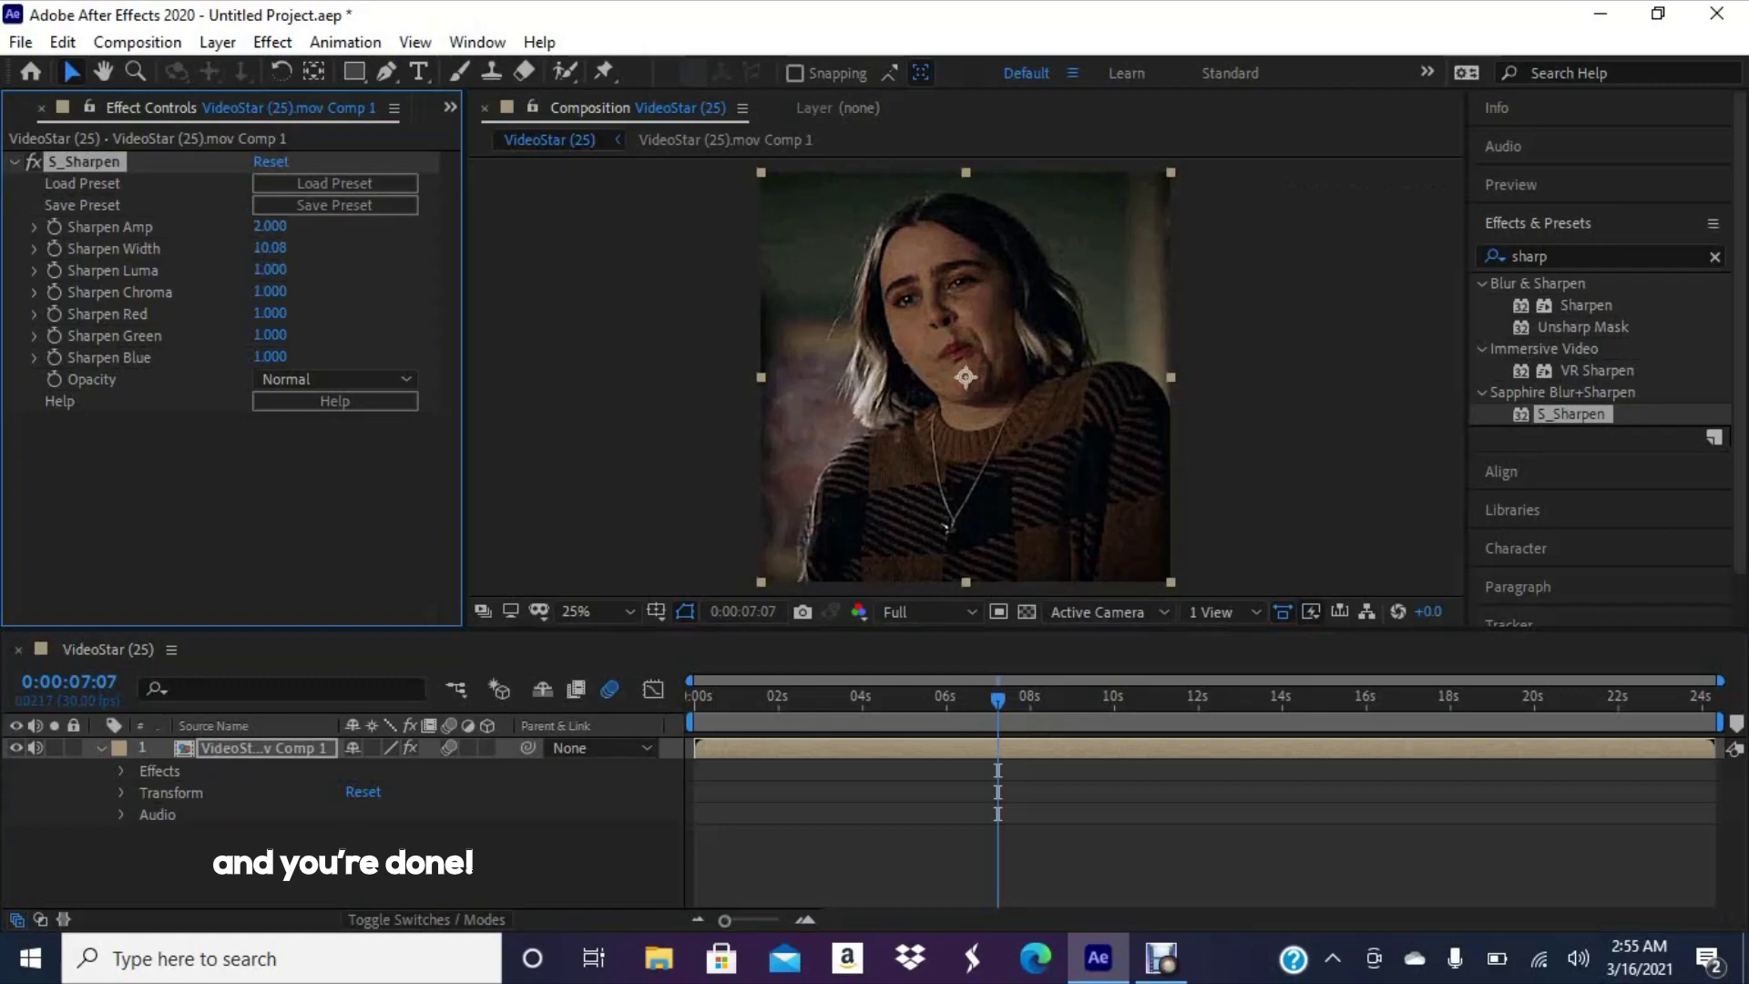
left_click_drag(998, 697, 903, 697)
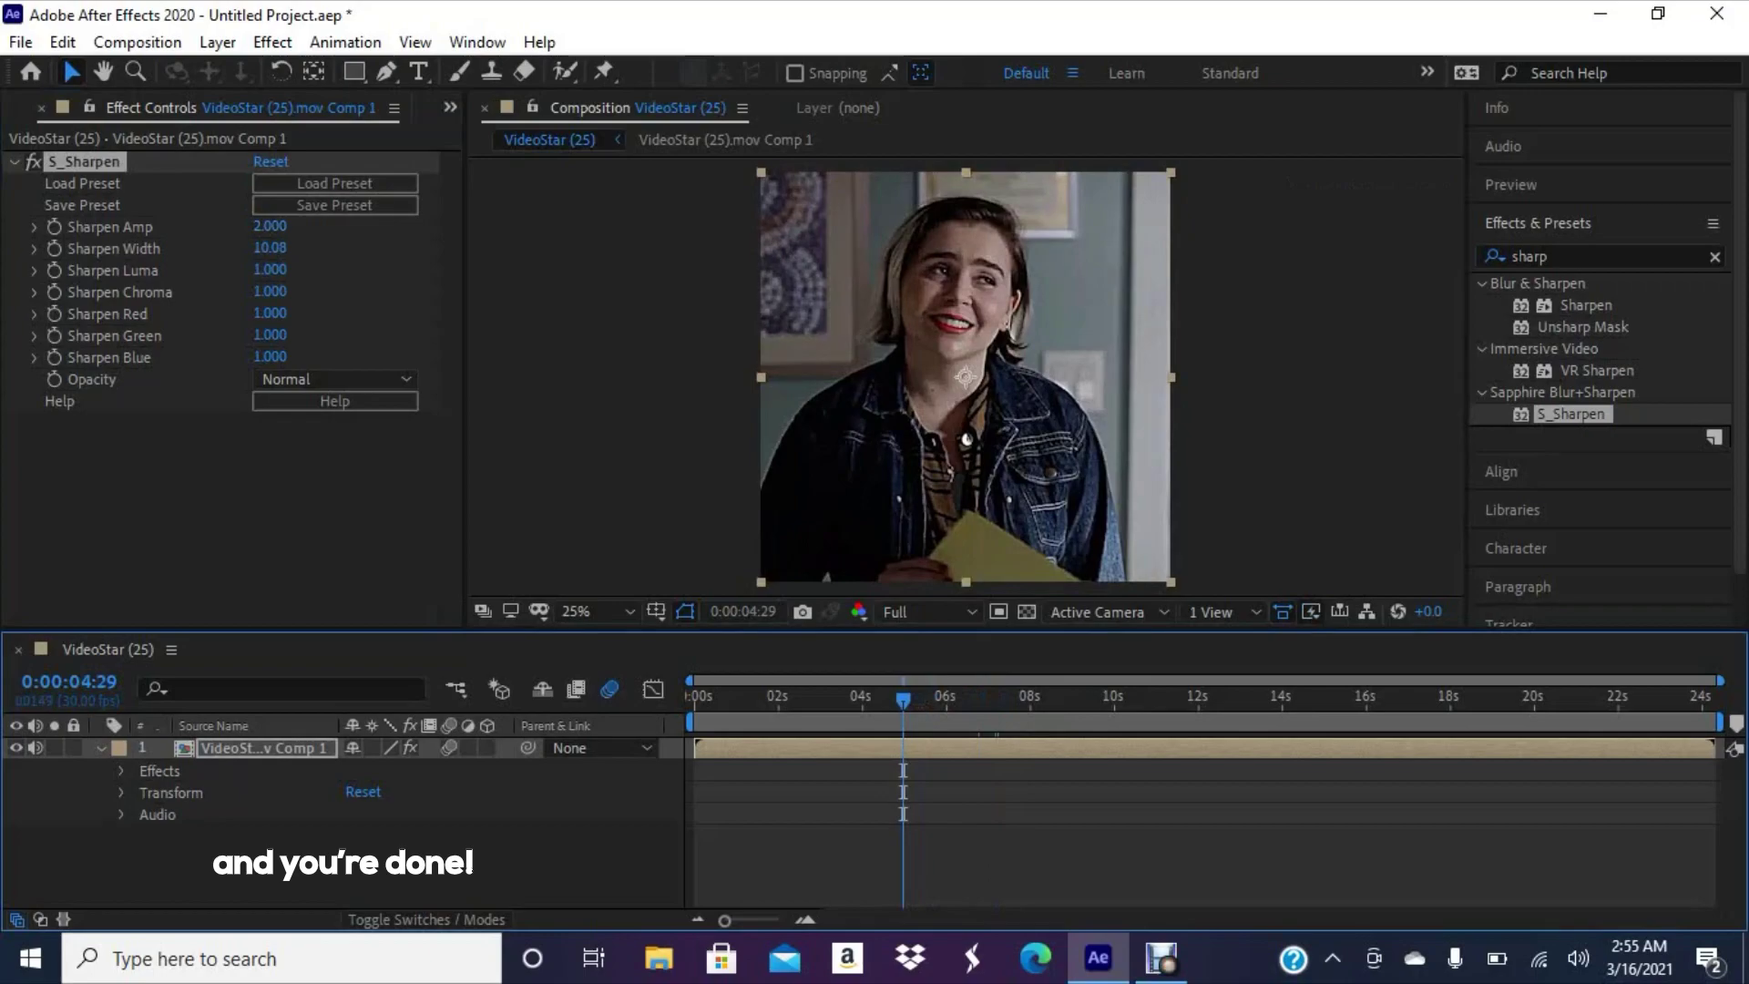
left_click_drag(270, 248, 258, 248)
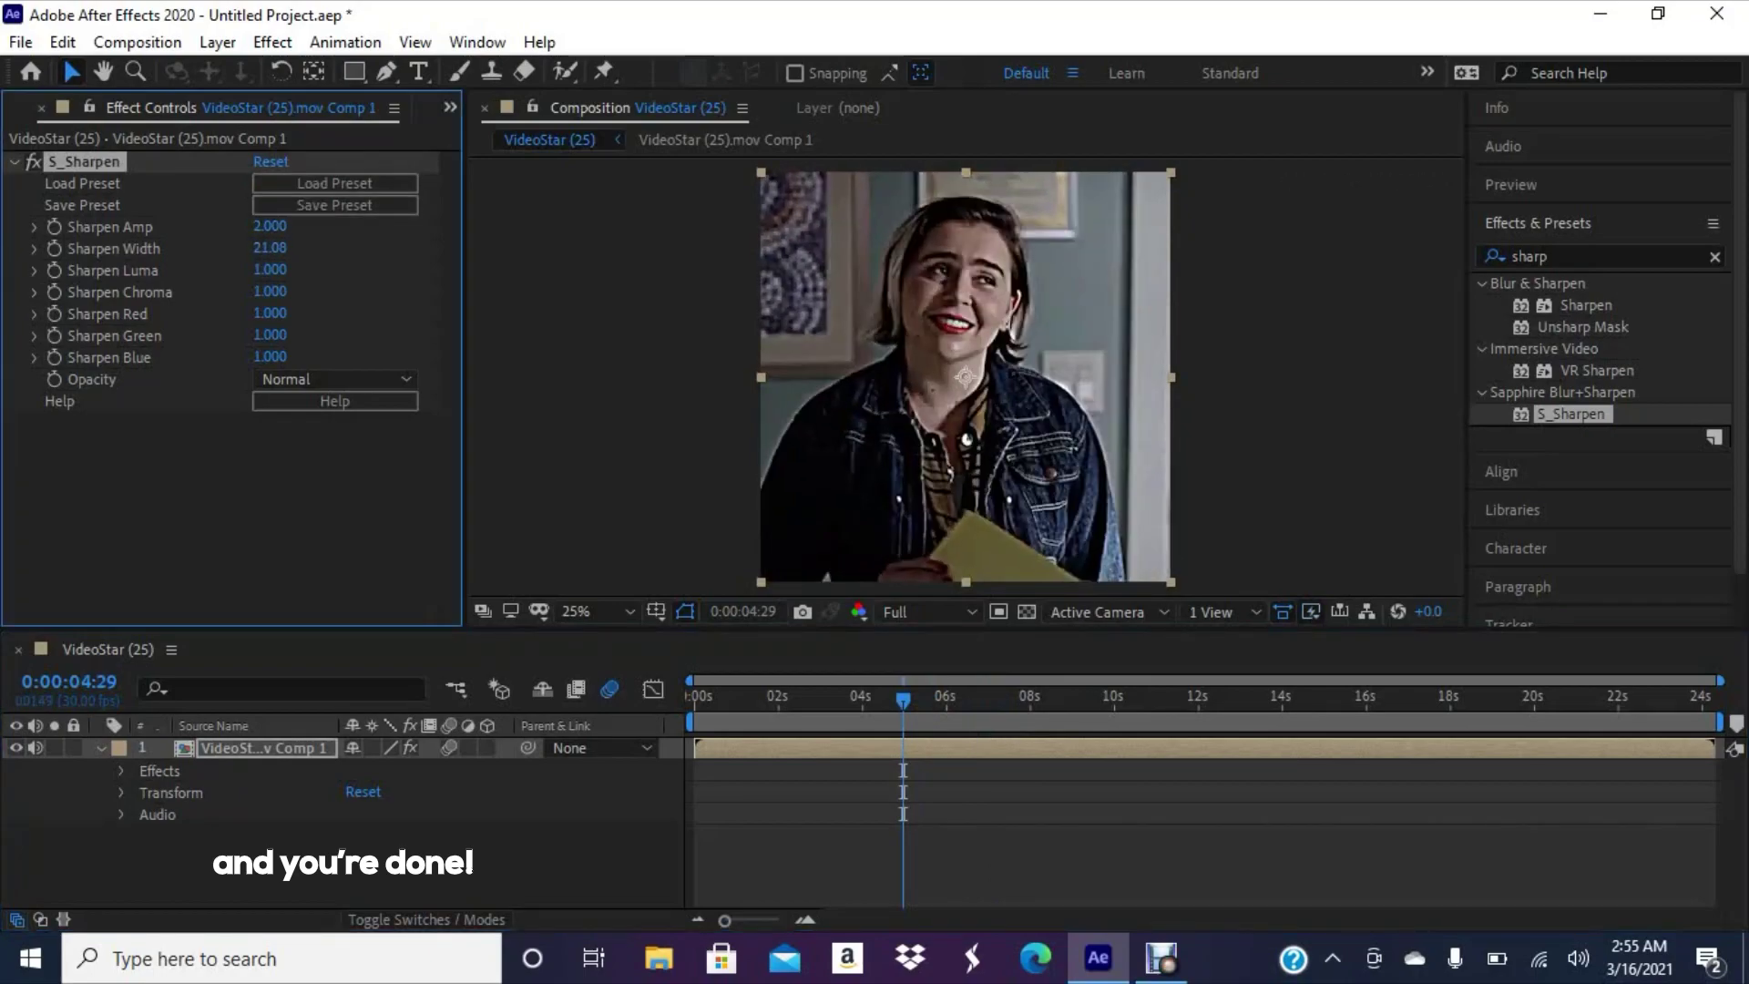